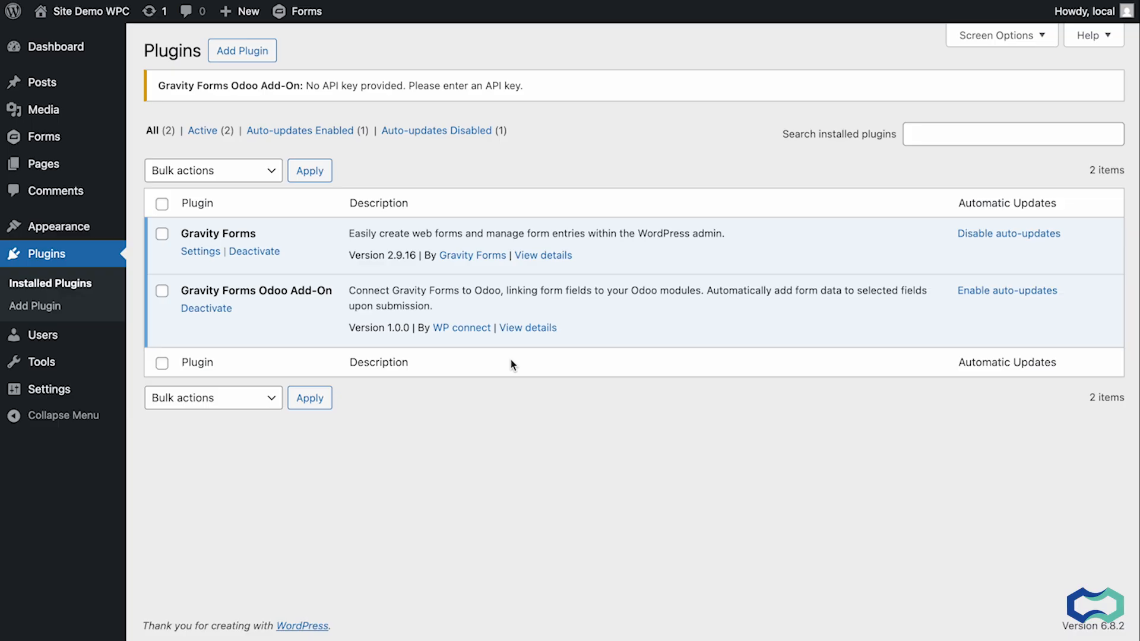
Open the Odoo add-on settings page of Gravity Forms.
mouse_move(57, 138)
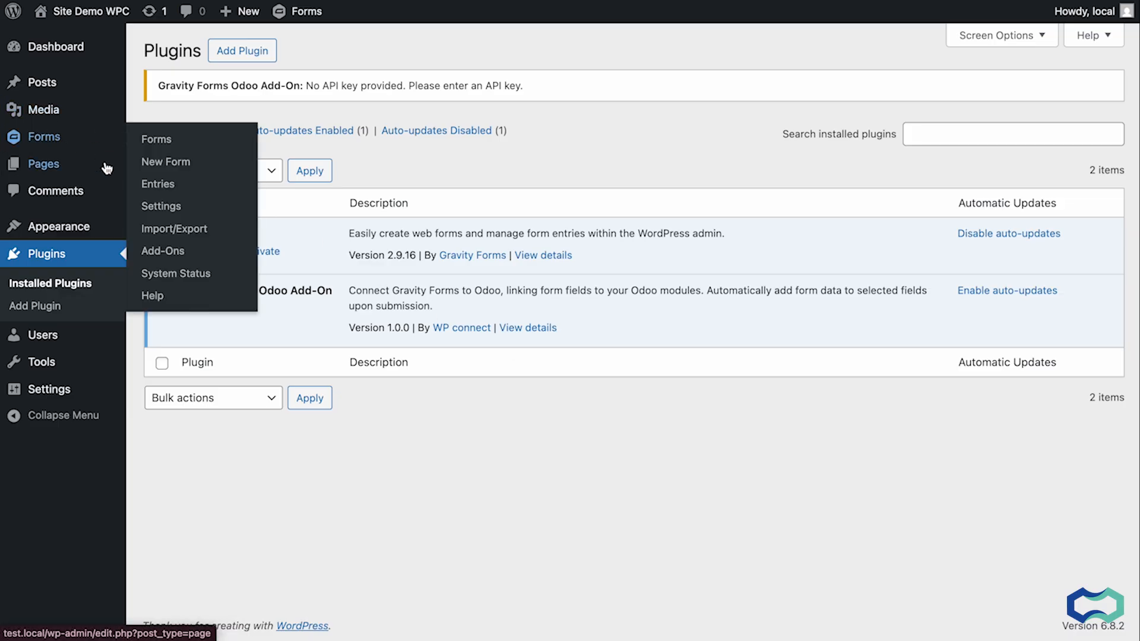
left_click(165, 207)
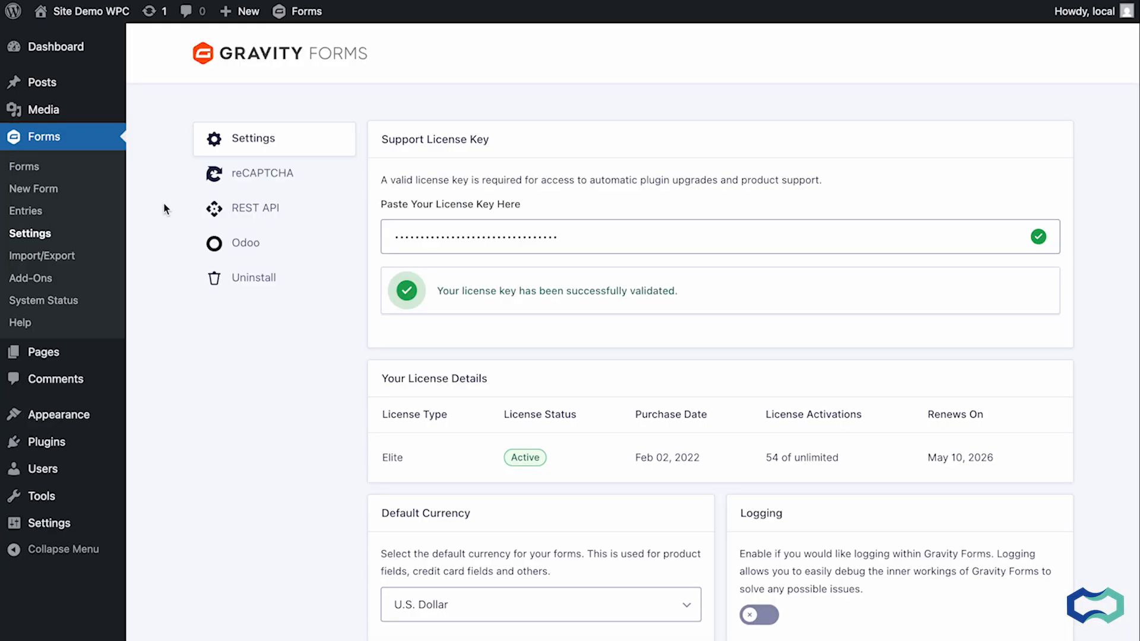
left_click(242, 250)
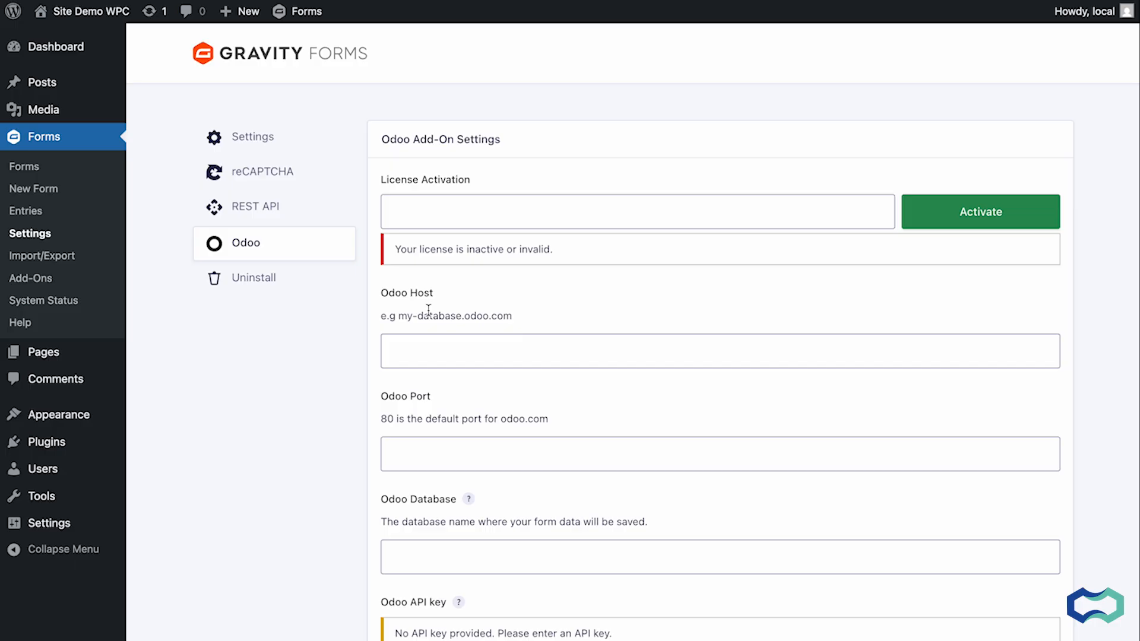
Paste the add-on licence key into License Activation and activate it.
left_click(453, 220)
key("ctrl+v")
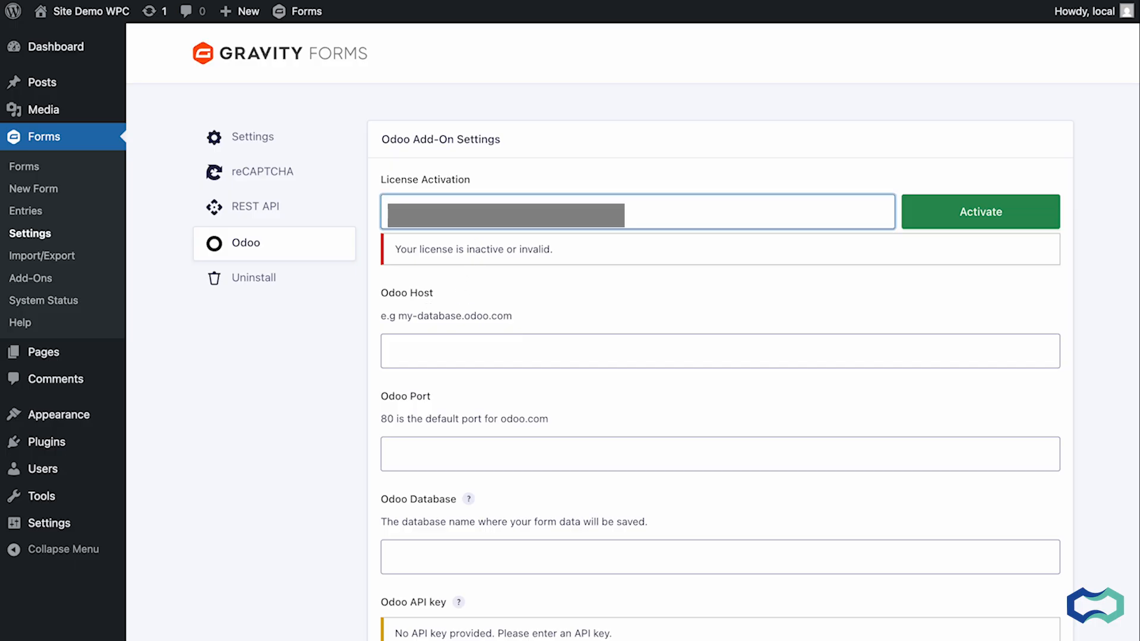
left_click(975, 211)
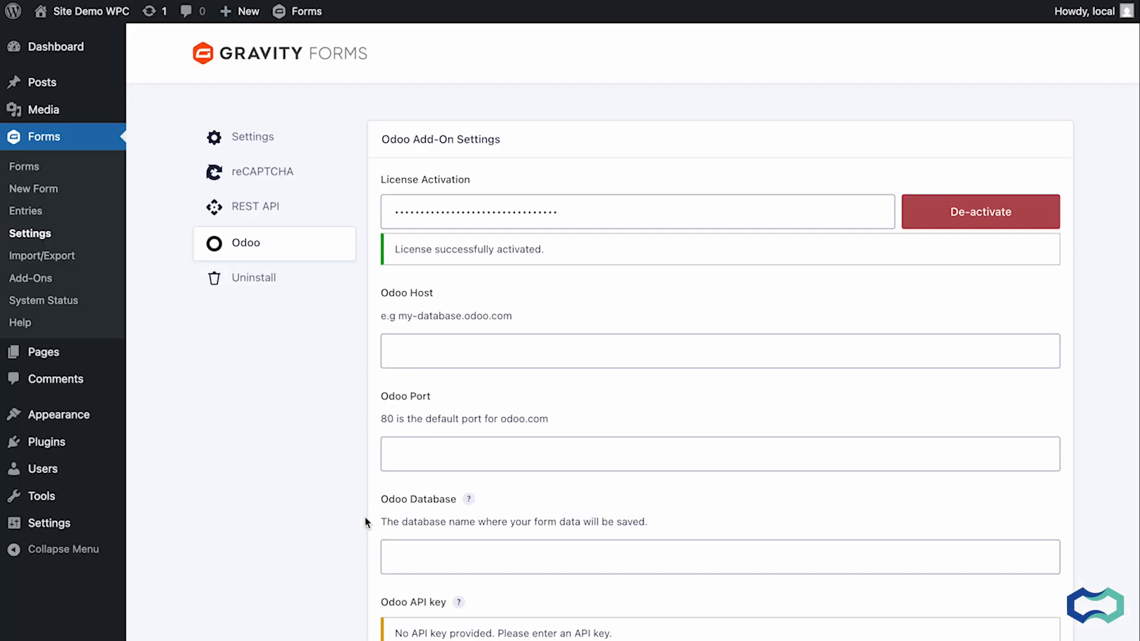
Enter wpctest as the Odoo Database and 80 as the Odoo Port.
scroll(366, 523, "down", 1)
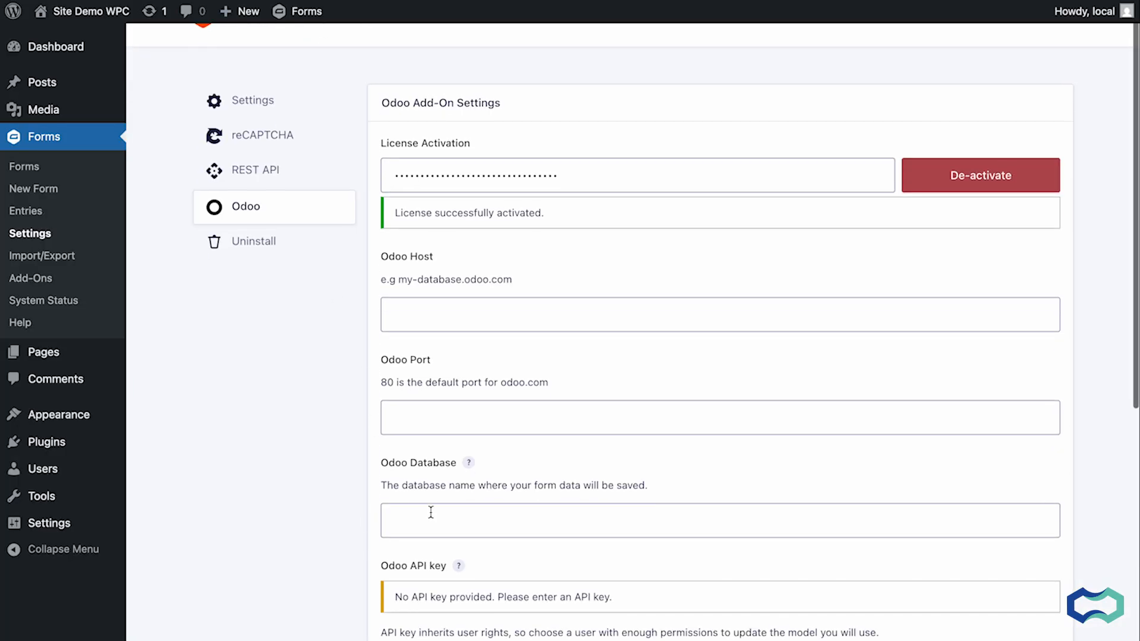
left_click(431, 518)
type("wpc")
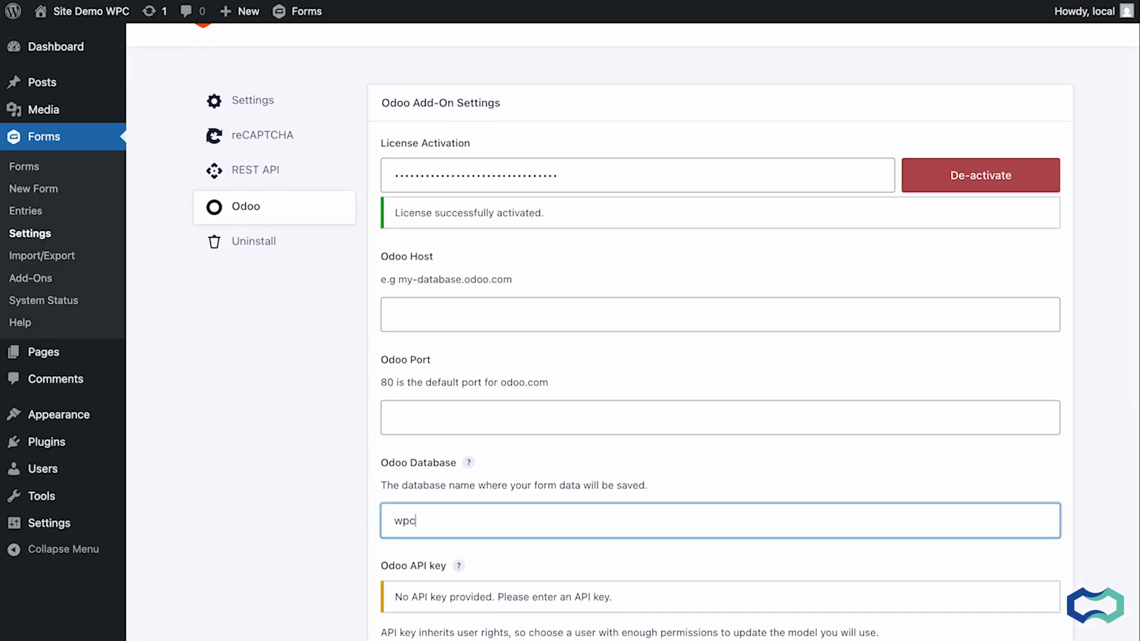
type("test")
left_click(417, 418)
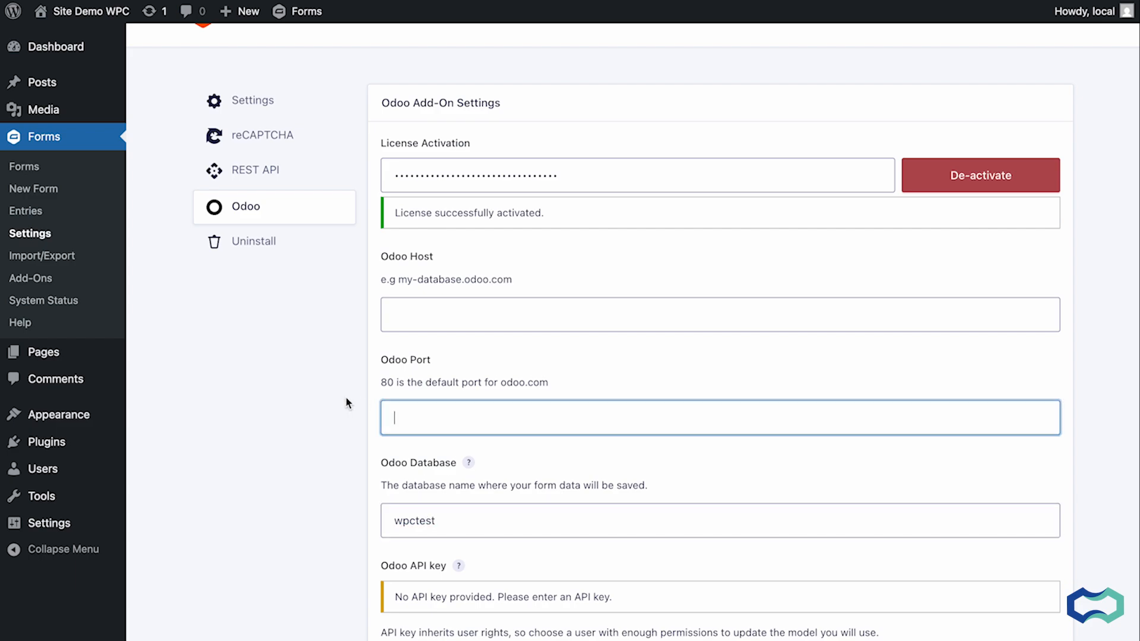
type("80")
Set the Odoo Host to wpctest.odoo.com by reusing the database name.
scroll(374, 451, "down", 2)
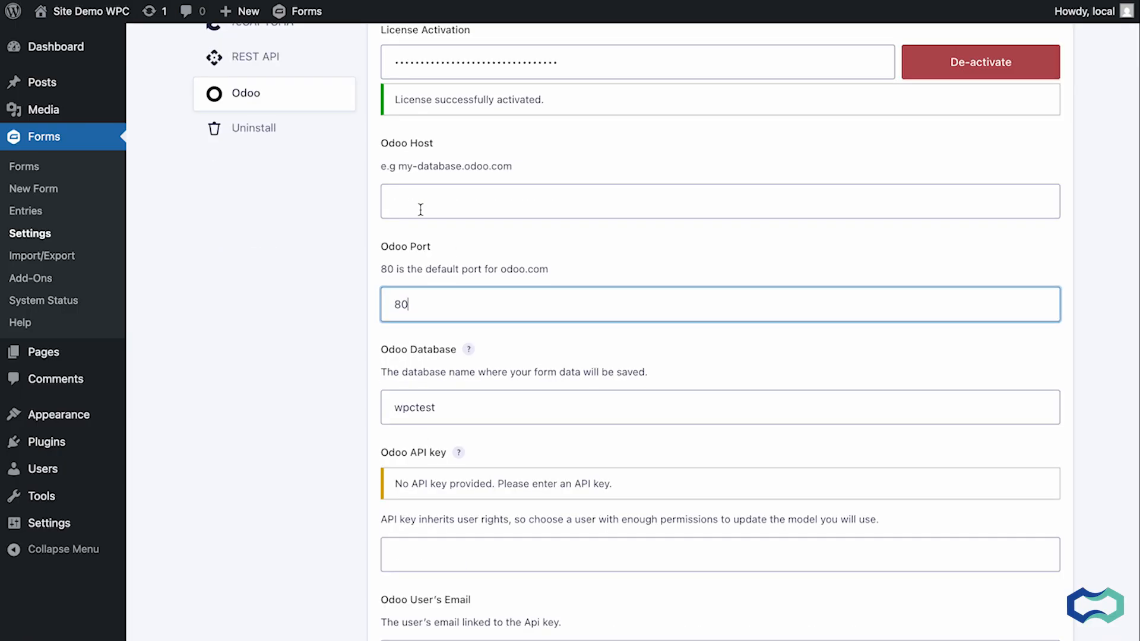
double_click(419, 409)
key("ctrl+c")
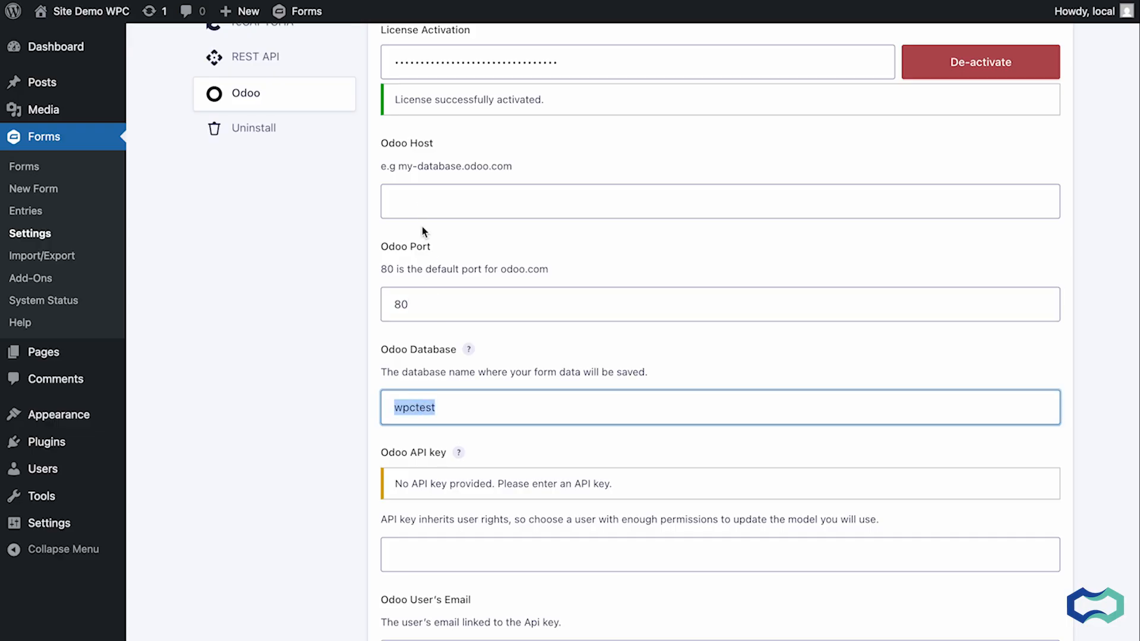
left_click(418, 202)
key("ctrl+v")
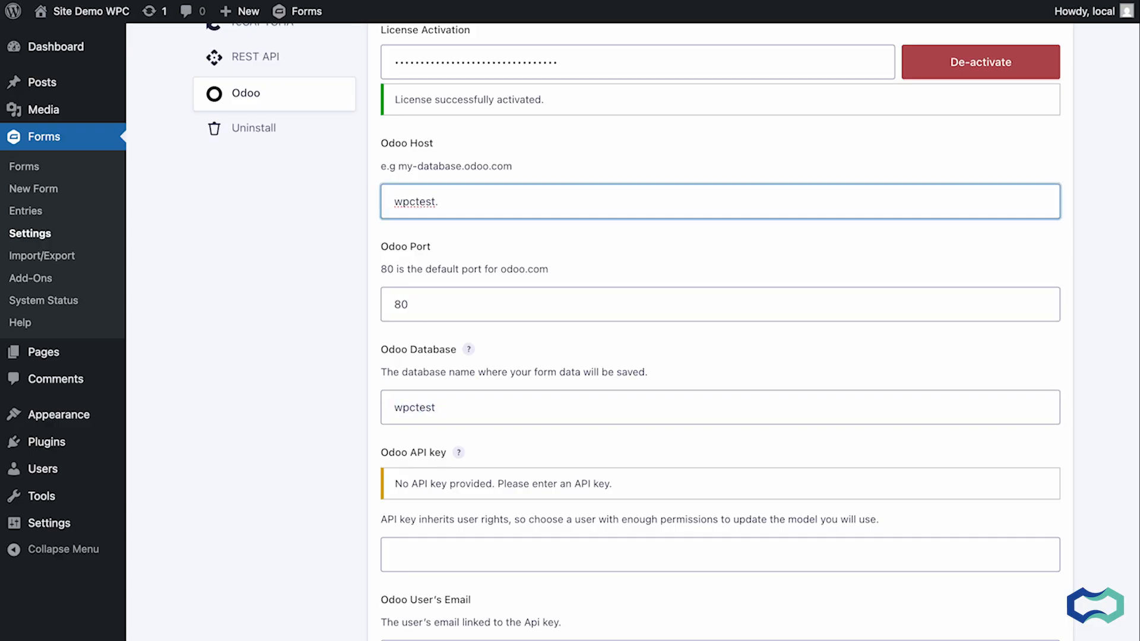
type(".odoo.com")
scroll(348, 297, "down", 2)
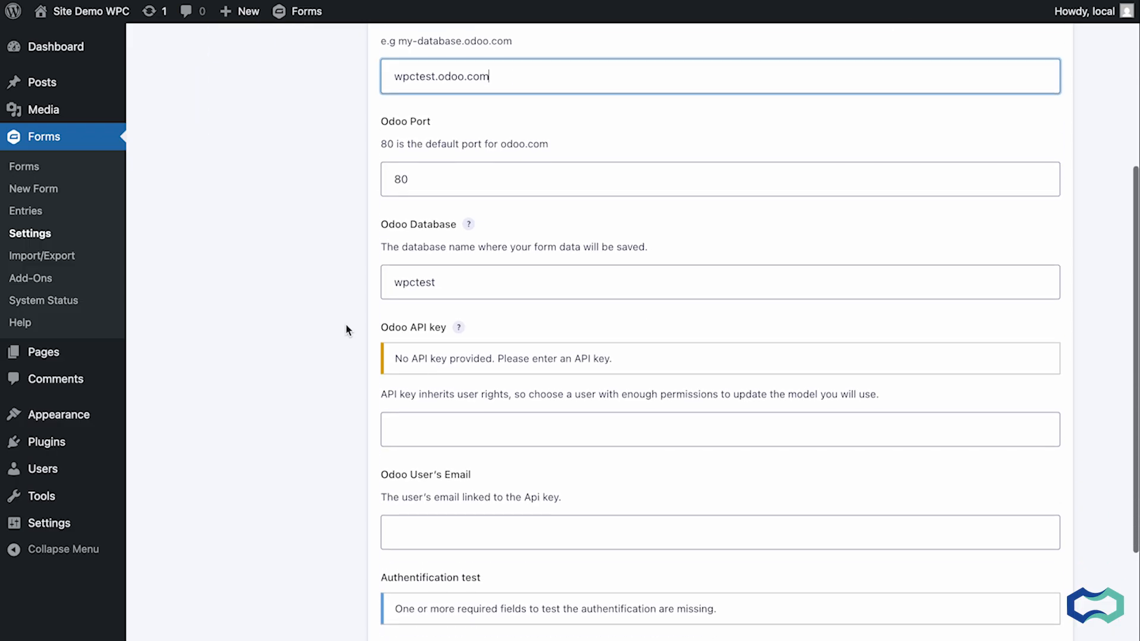
In Odoo, connect to the wpctest database and open the account security preferences to find the API keys.
left_click(447, 426)
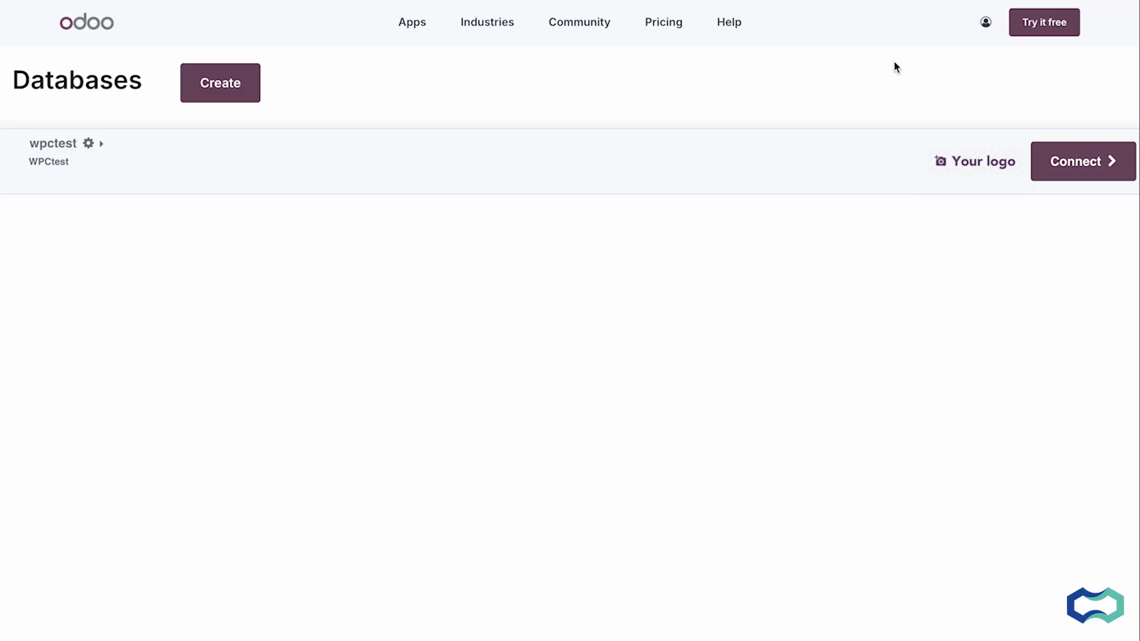
left_click(1079, 151)
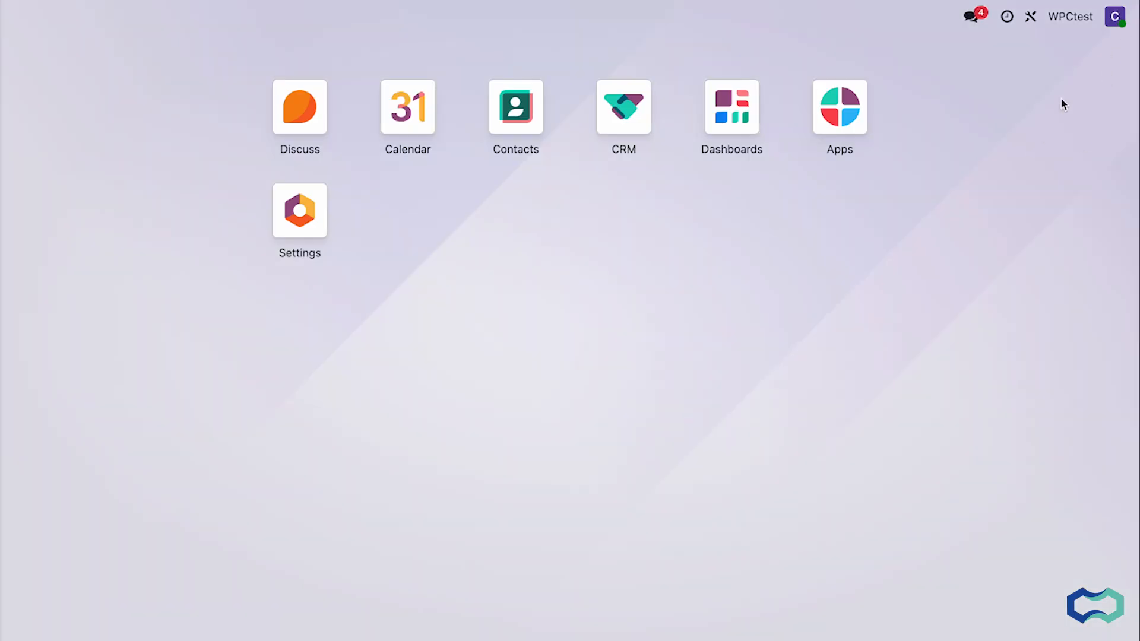
left_click(1114, 18)
left_click(1057, 146)
left_click(346, 202)
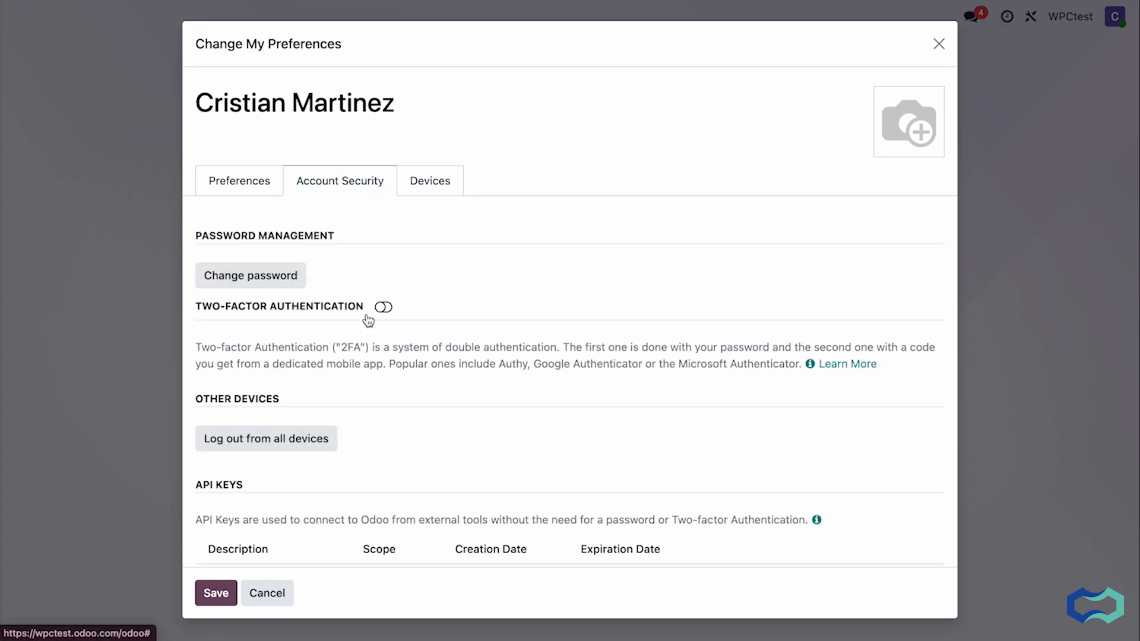
scroll(369, 321, "down", 3)
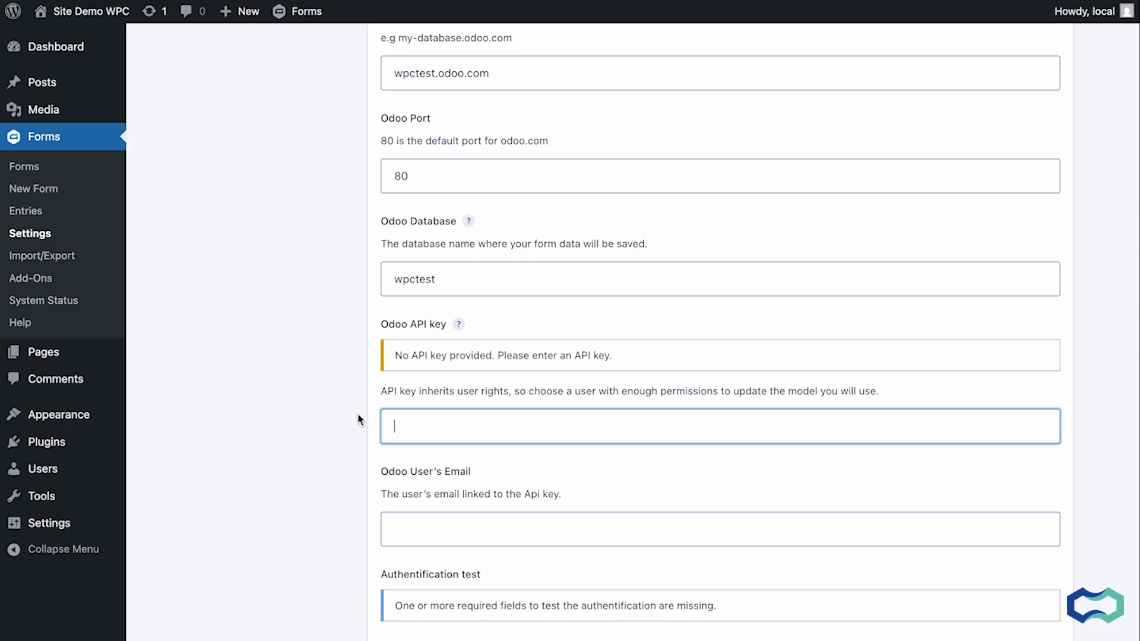
Paste the Odoo API key and the user's email into their fields.
key("ctrl+v")
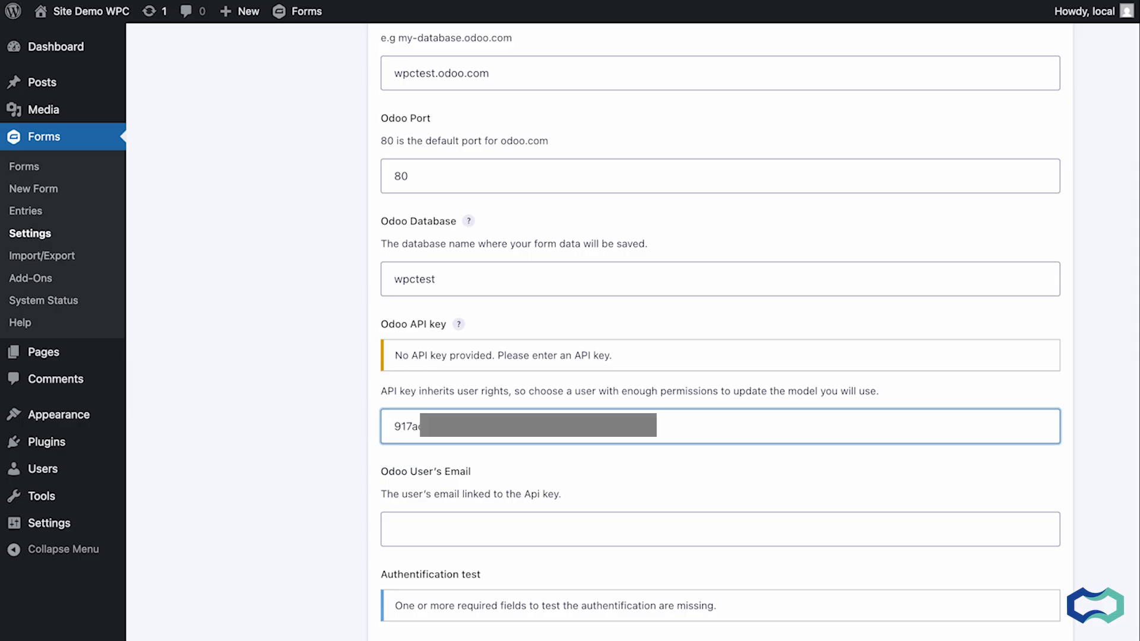
left_click(467, 535)
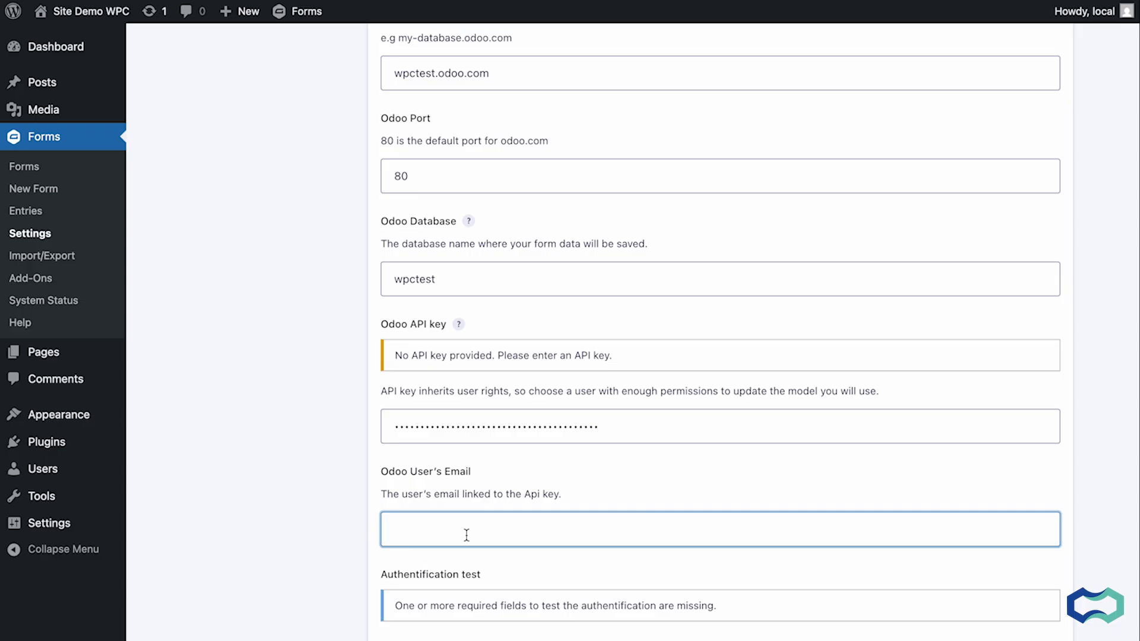
key("ctrl+v")
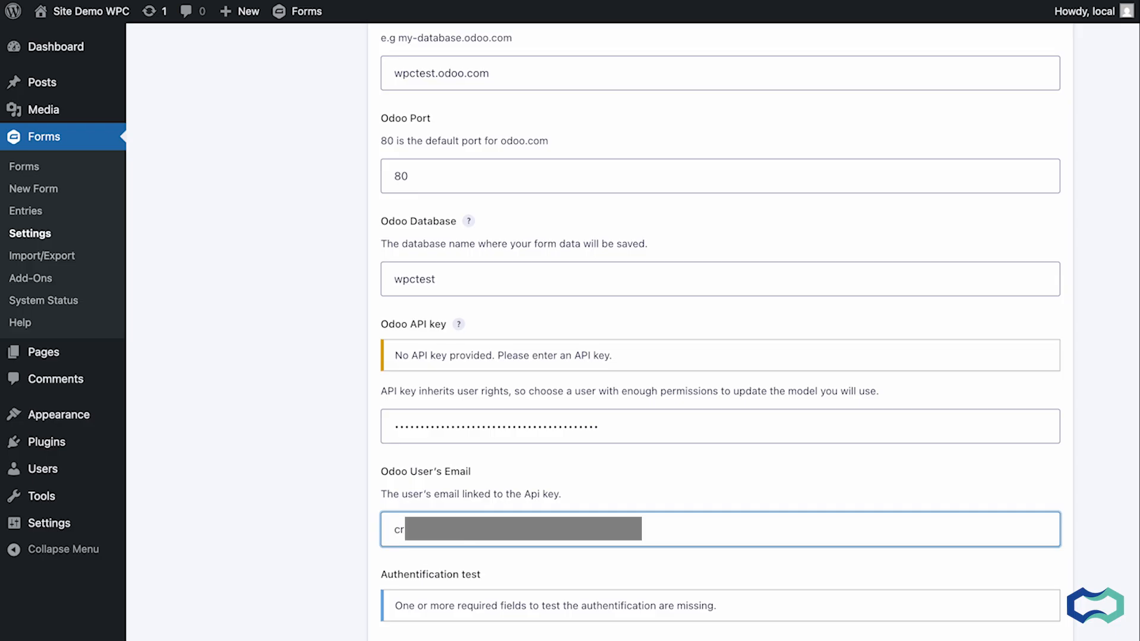
Save the Odoo add-on settings.
scroll(529, 351, "down", 3)
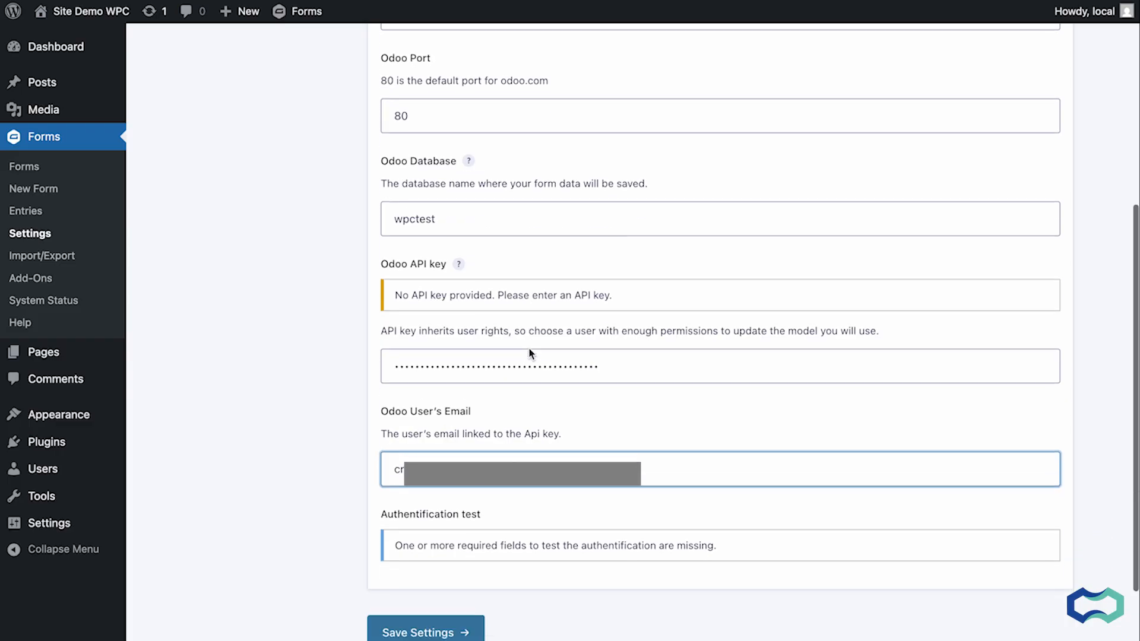
left_click(424, 554)
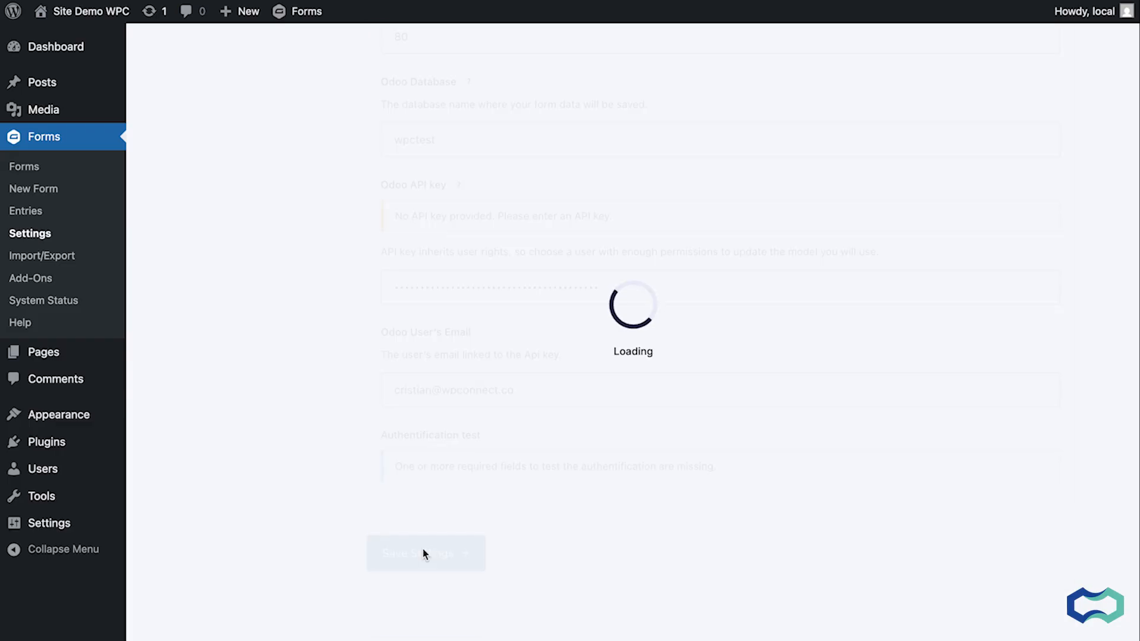
Review the authentication test result and the saved connection fields.
scroll(423, 552, "down", 7)
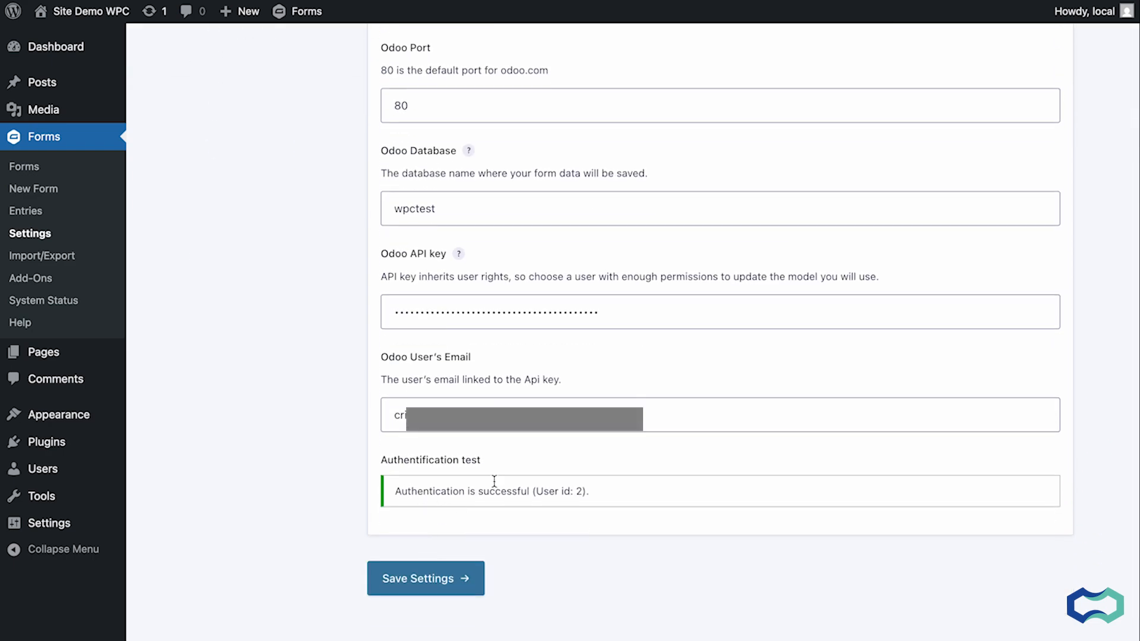
triple_click(614, 490)
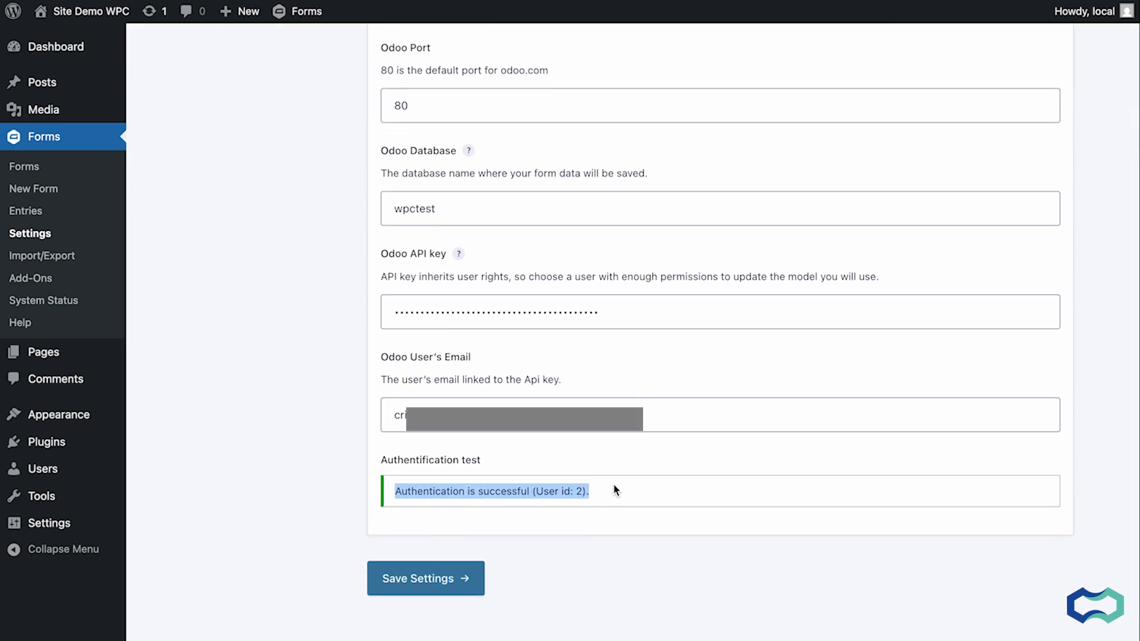
left_click(604, 517)
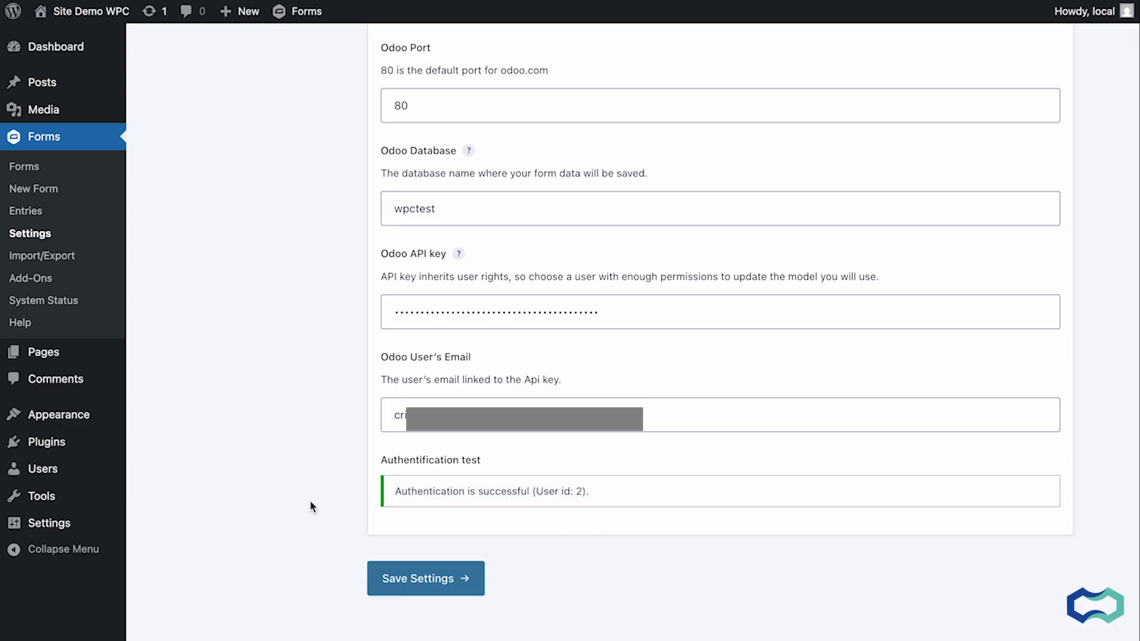
scroll(312, 507, "up", 3)
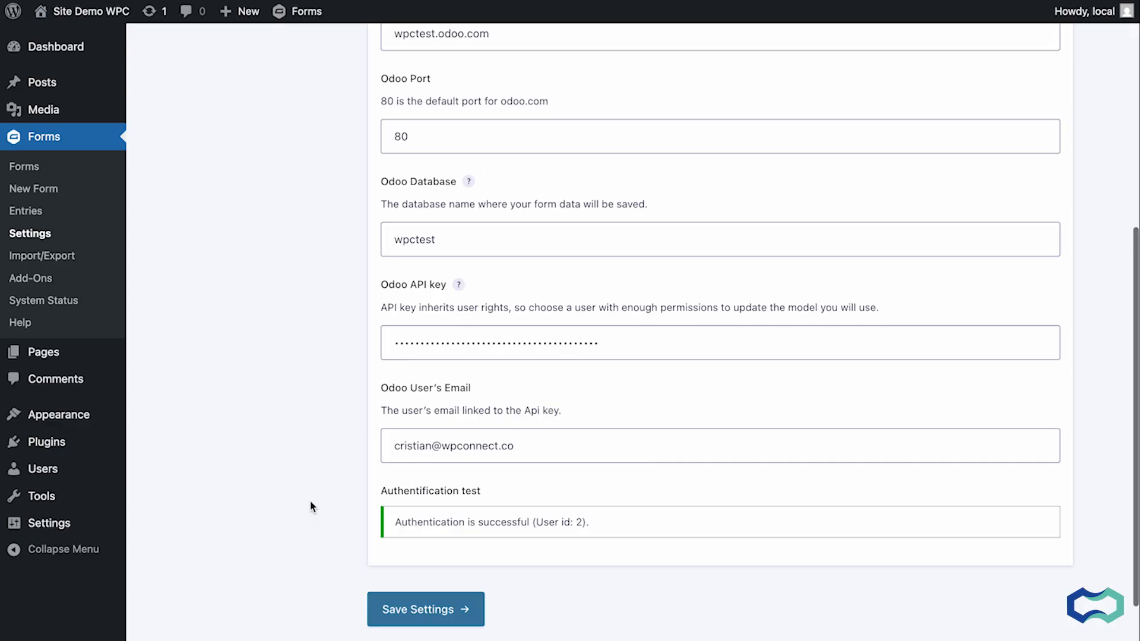
scroll(460, 460, "up", 5)
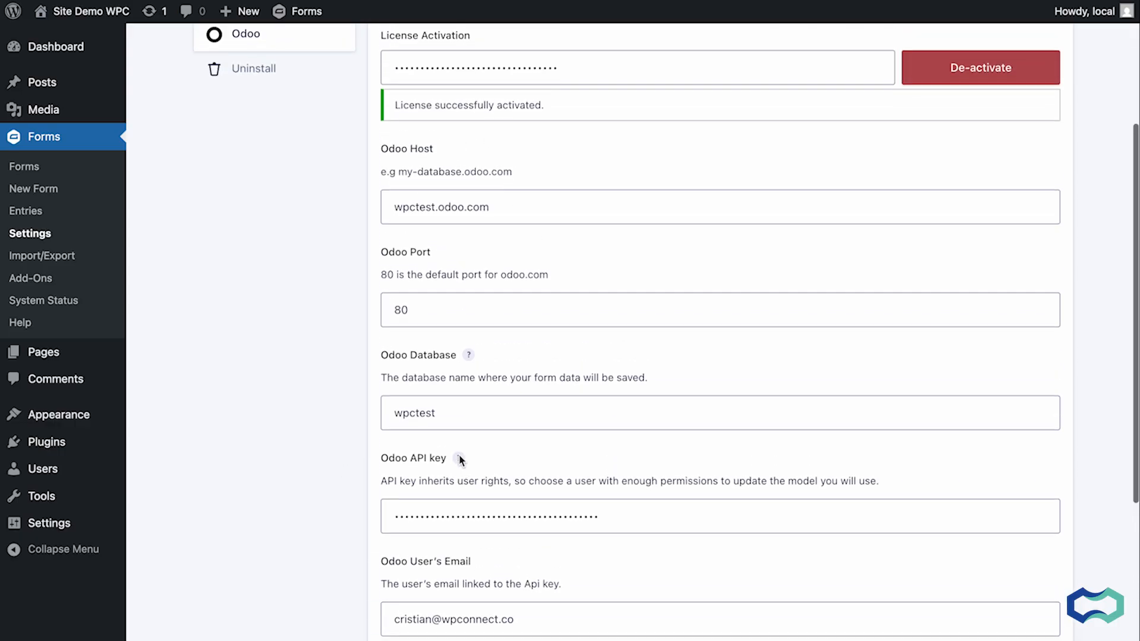
scroll(460, 460, "down", 1)
scroll(460, 460, "down", 1)
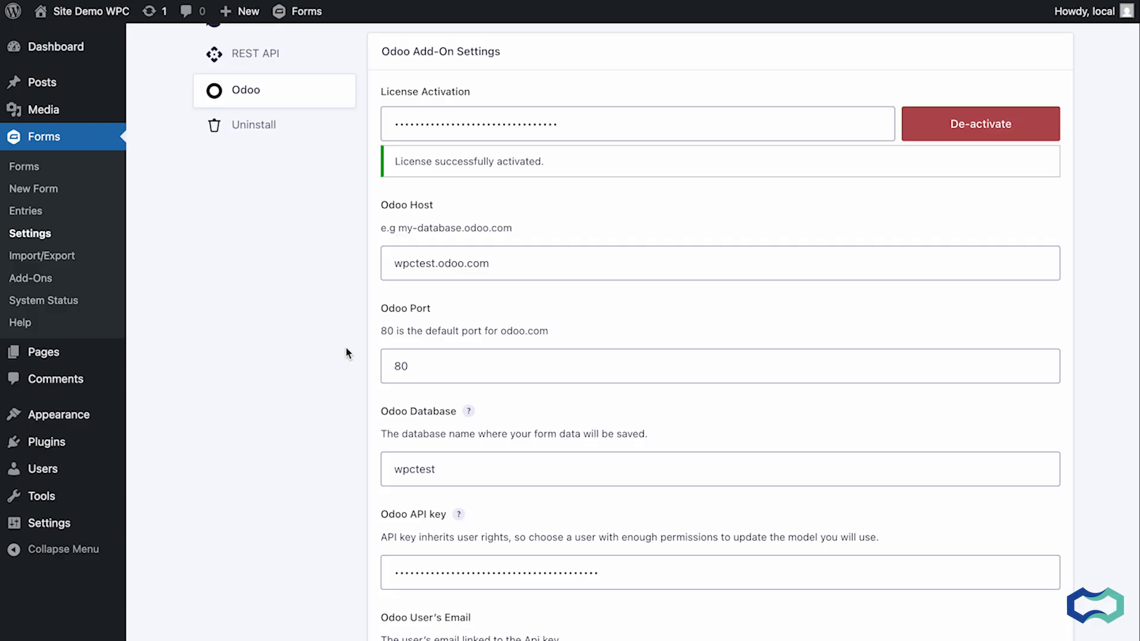
Open the Test Module CRM Odoo form in the form editor.
left_click(26, 166)
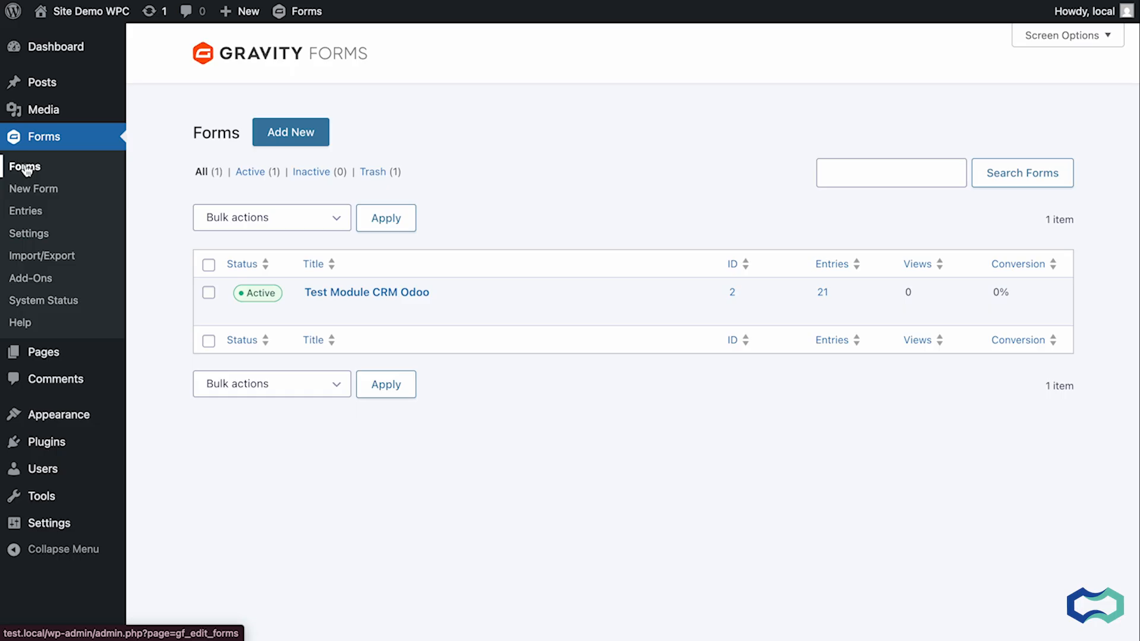
left_click(294, 136)
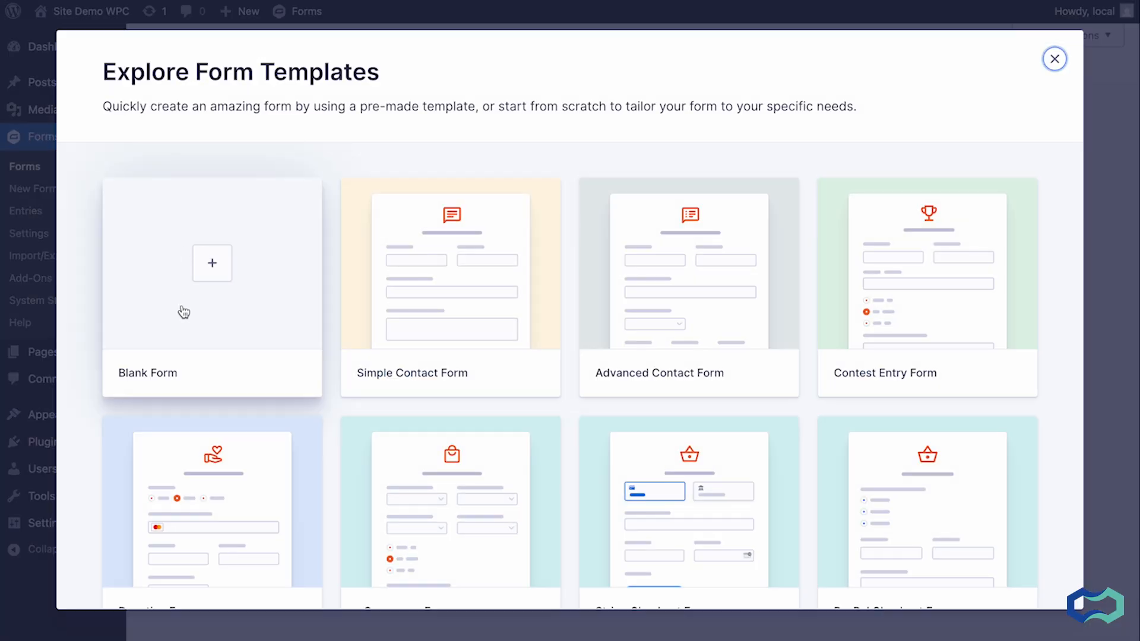
left_click(1055, 60)
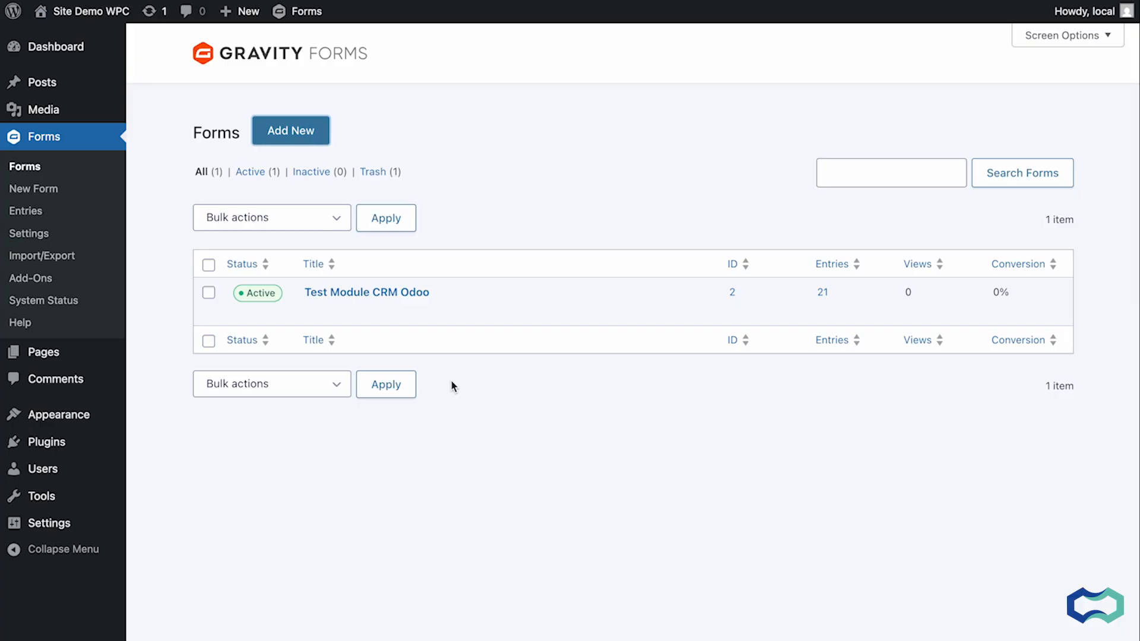
left_click(312, 310)
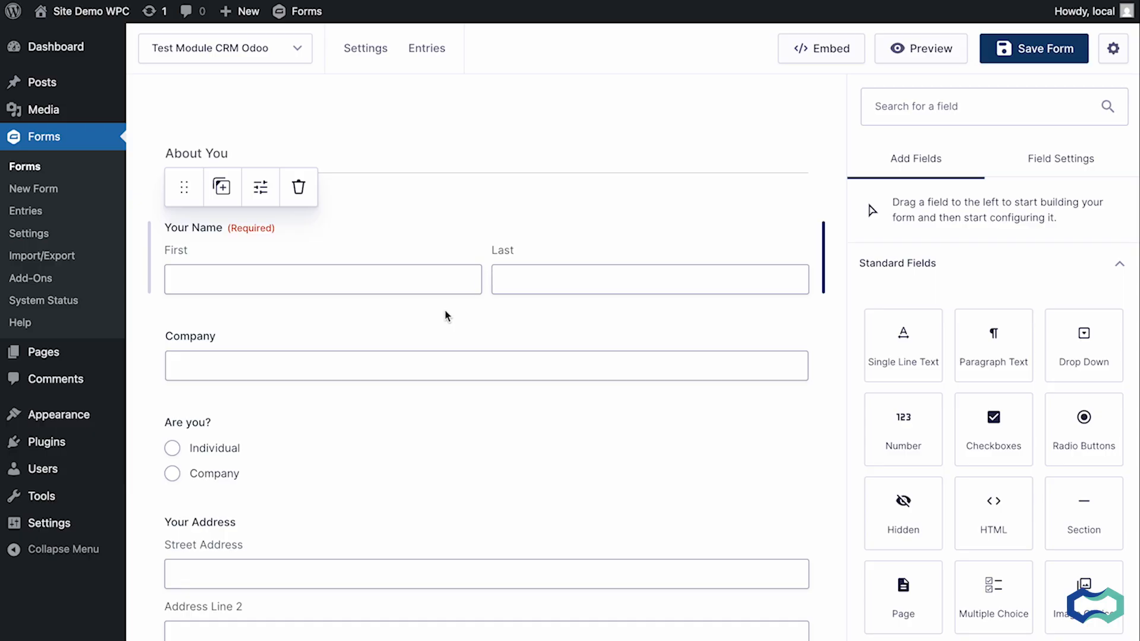
Scroll through the form to review its fields.
scroll(416, 343, "down", 2)
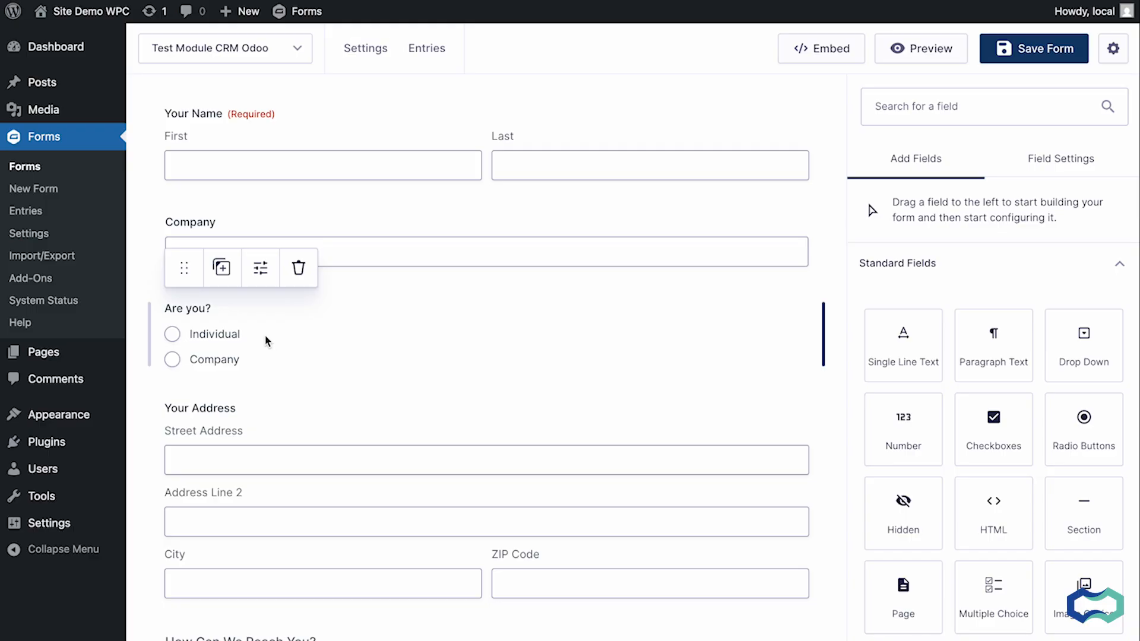
scroll(279, 335, "down", 6)
scroll(389, 315, "down", 1)
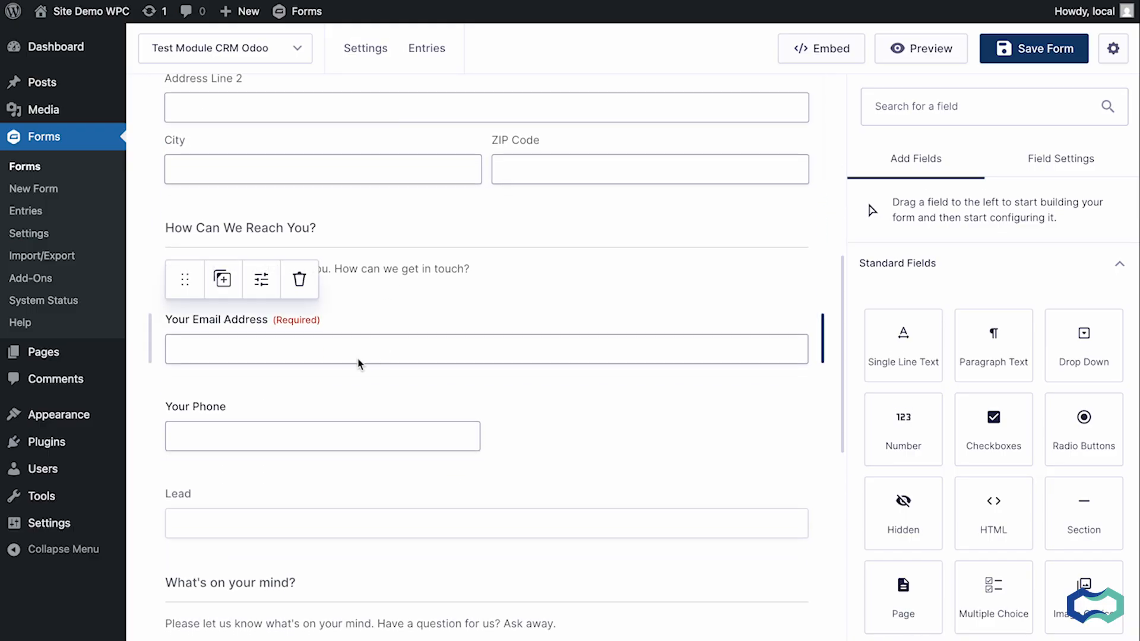
scroll(370, 430, "down", 5)
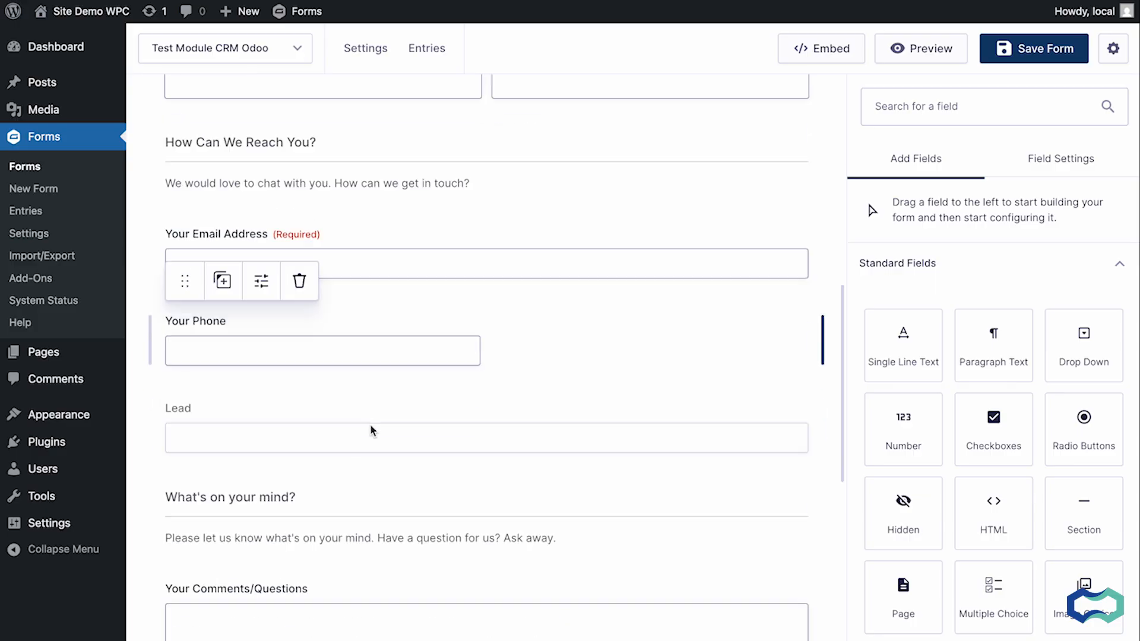
scroll(428, 399, "down", 2)
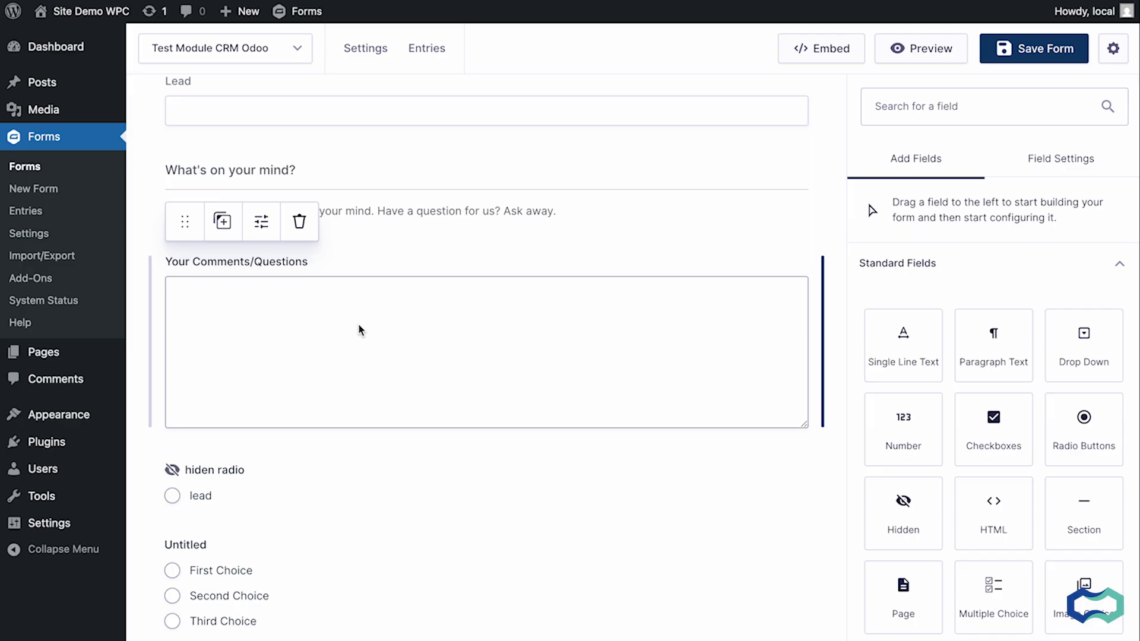
Open the Test Lead Odoo feed of the form for editing.
scroll(359, 329, "up", 2)
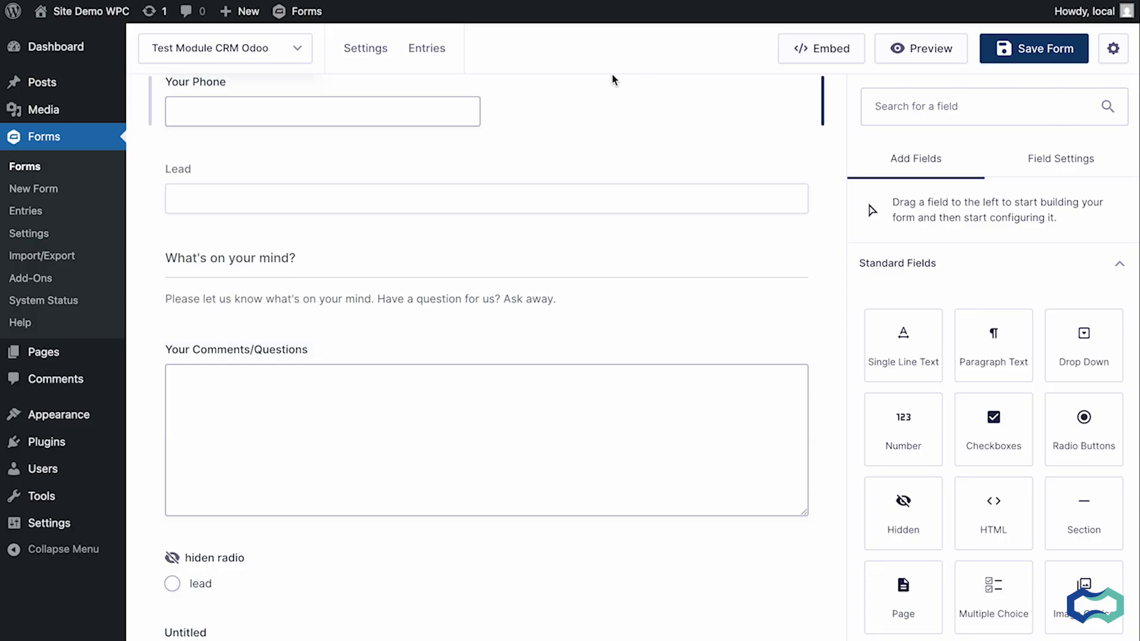
mouse_move(365, 53)
left_click(403, 234)
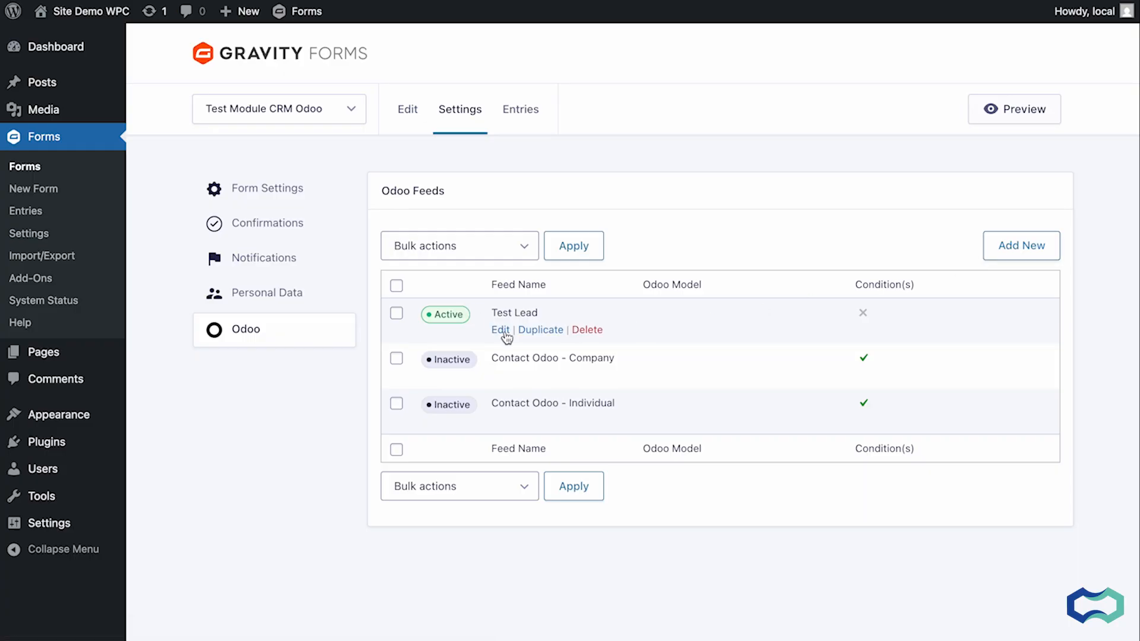
left_click(501, 331)
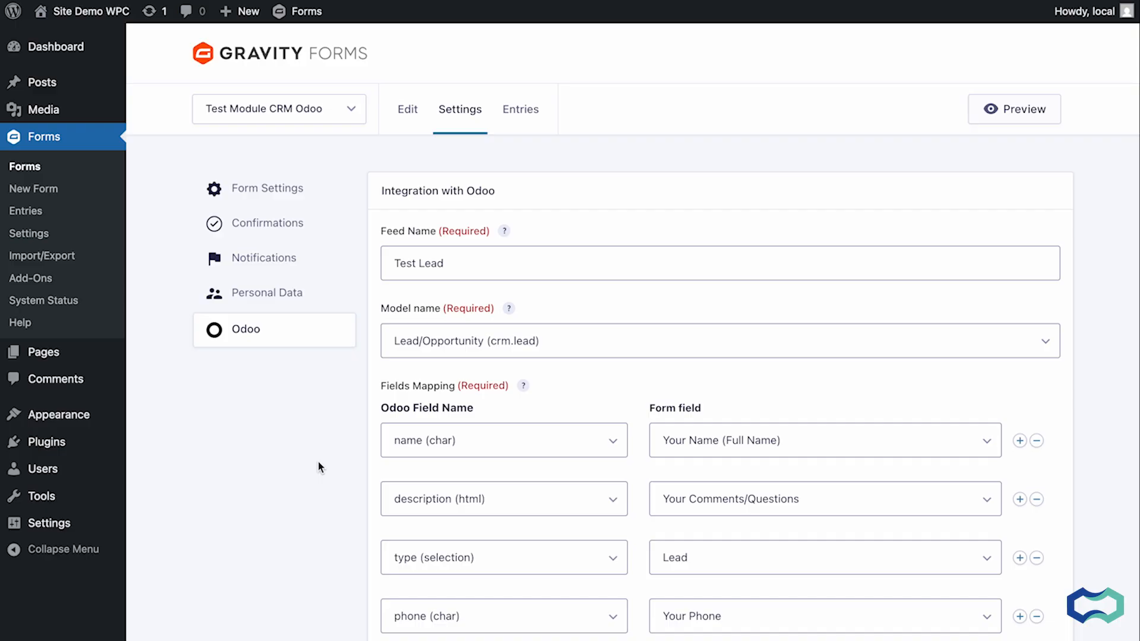
Keep the feed's model as Lead/Opportunity (crm.lead), review the field mapping and save the feed settings.
left_click(444, 345)
scroll(464, 477, "down", 5)
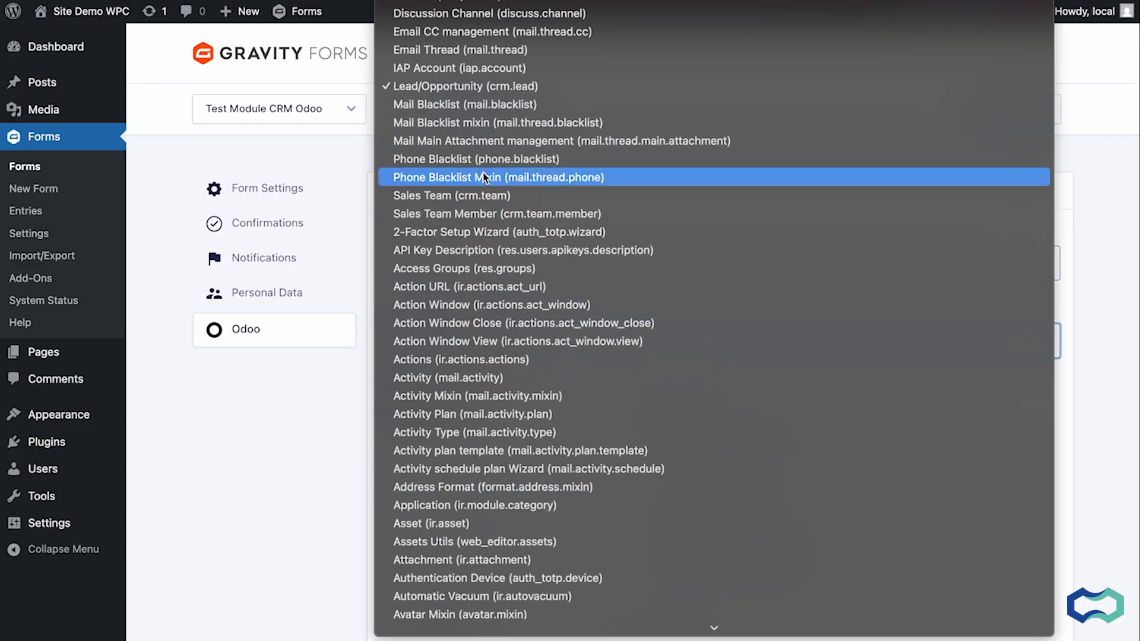
left_click(482, 87)
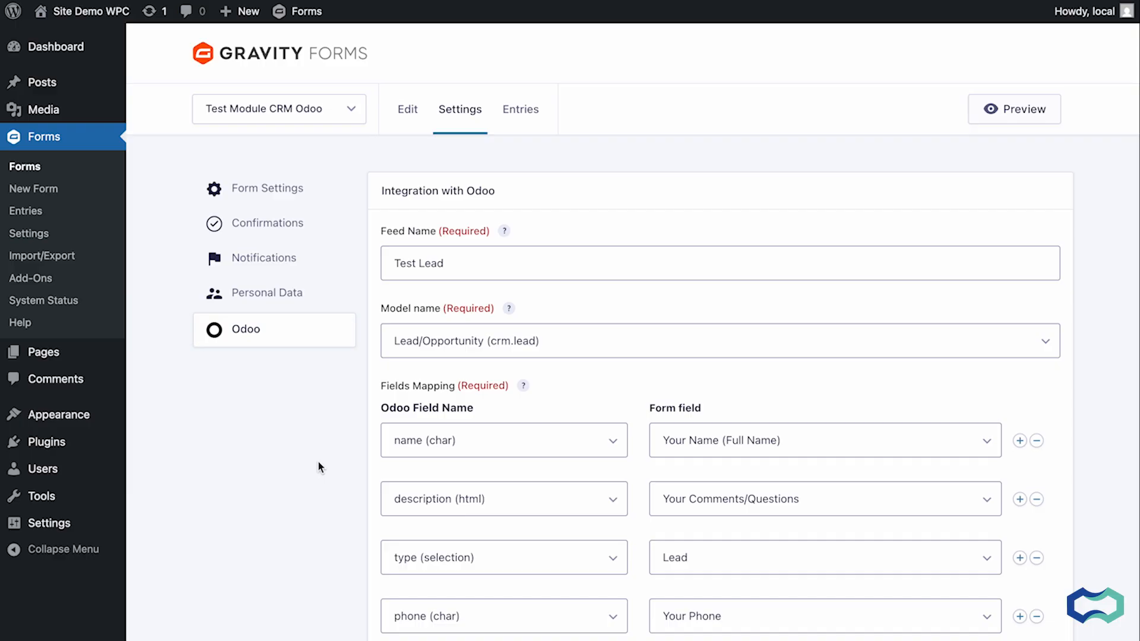
scroll(320, 467, "down", 1)
scroll(443, 320, "down", 2)
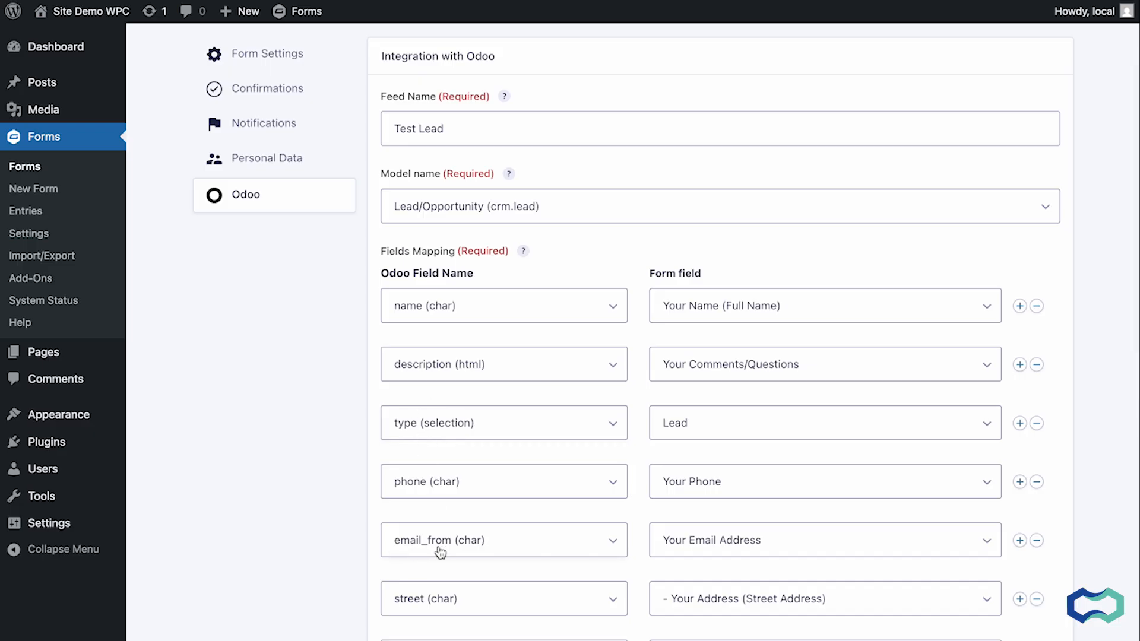
scroll(287, 543, "down", 2)
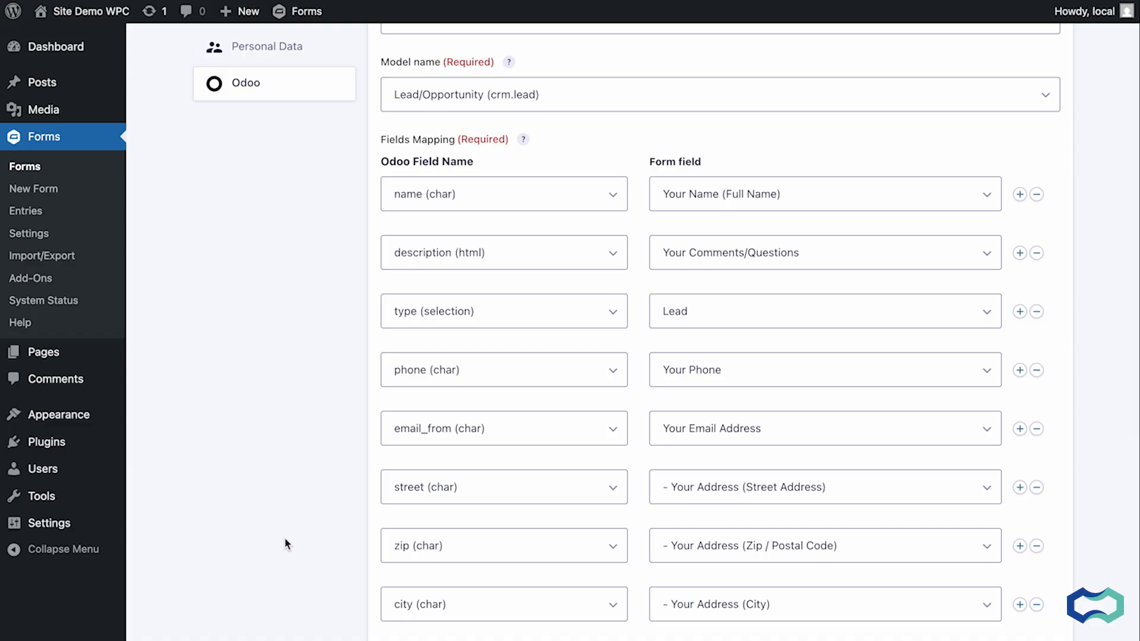
scroll(285, 539, "down", 9)
left_click(461, 569)
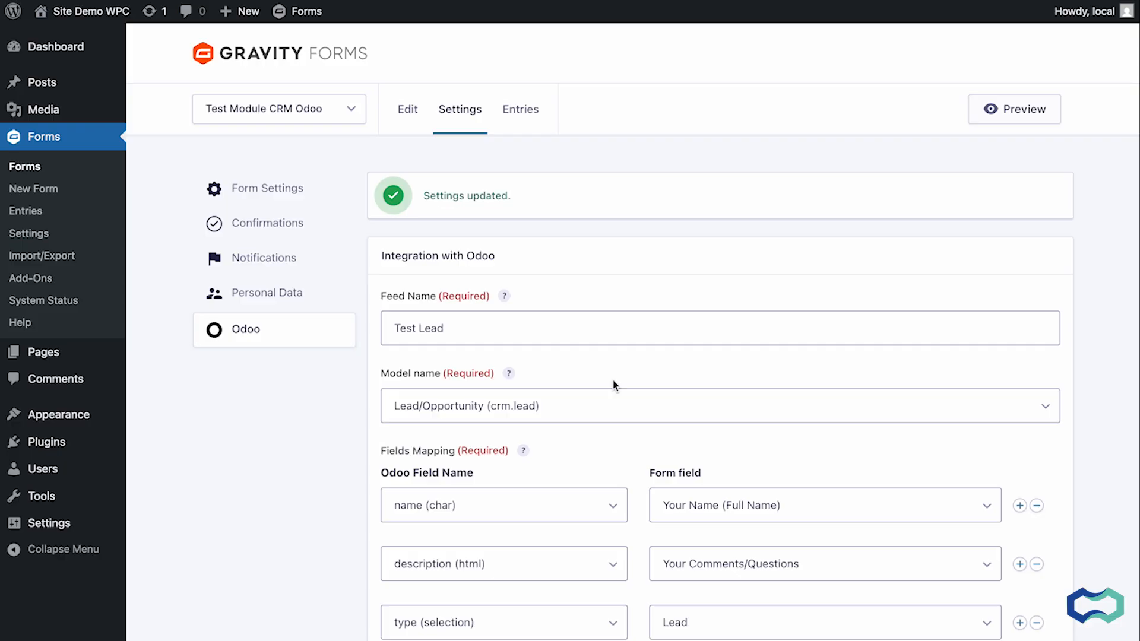
Preview the form and fill in the contact's first and last name and the company WPC.
left_click(990, 106)
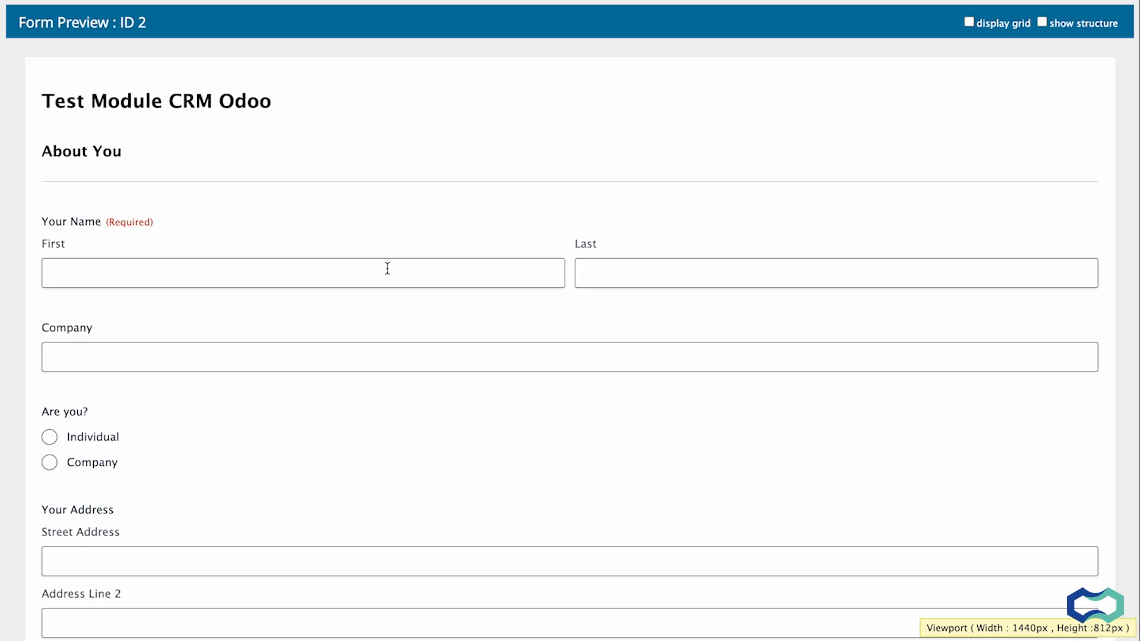
left_click(387, 268)
key("Tab")
key("Tab")
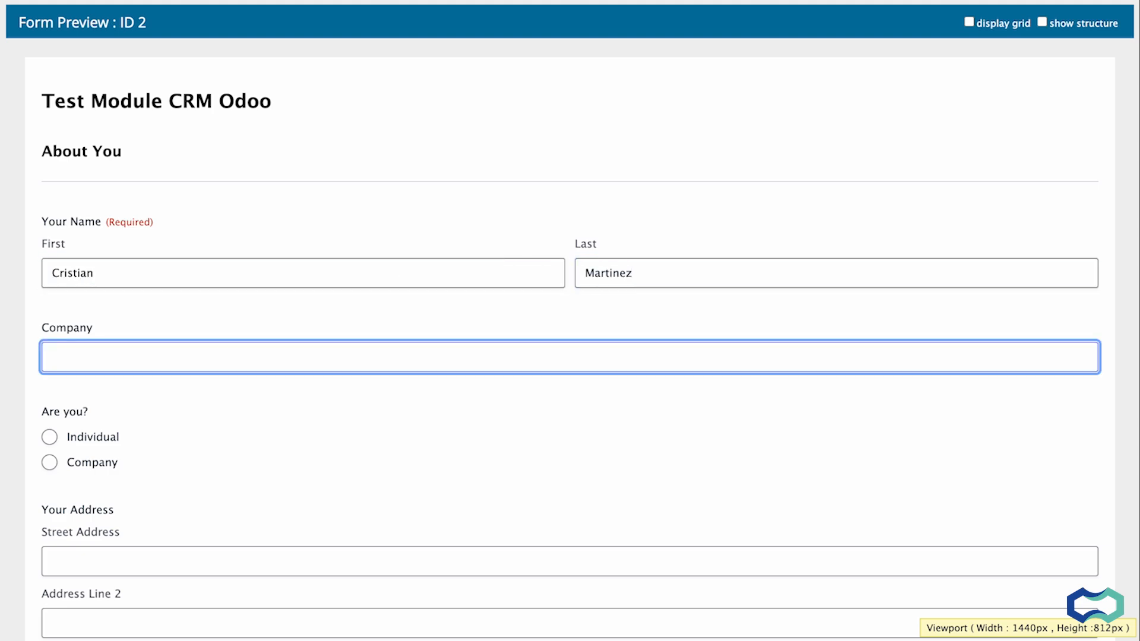
type("WPC")
Fill in the contact's street address, city and ZIP code.
scroll(96, 445, "down", 2)
left_click(102, 427)
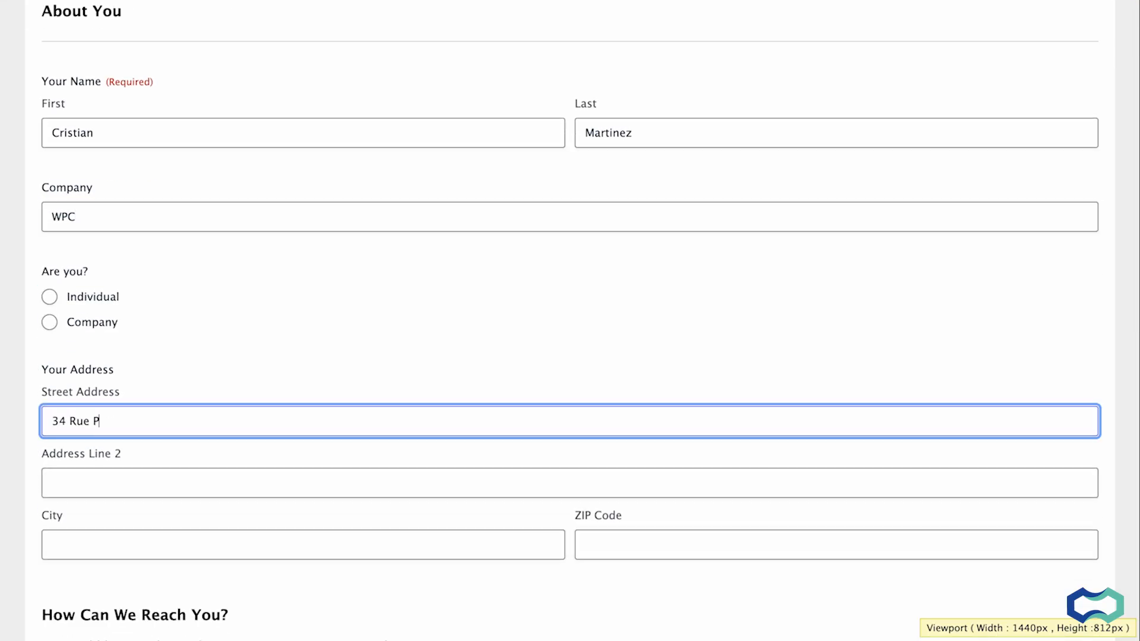
left_click(106, 543)
type("Paris")
left_click(605, 543)
type("75000")
Enter the contact's e-mail and phone, write the comment This is a test, and submit the form.
scroll(534, 501, "down", 5)
left_click(409, 451)
left_click(359, 529)
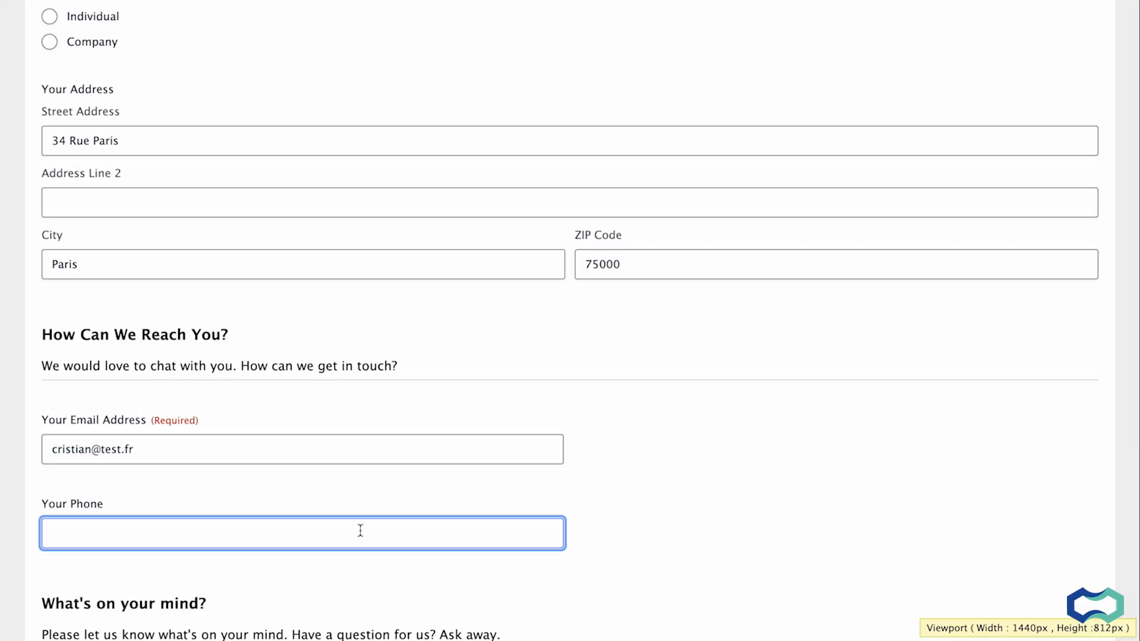
key("Tab")
scroll(570, 357, "down", 3)
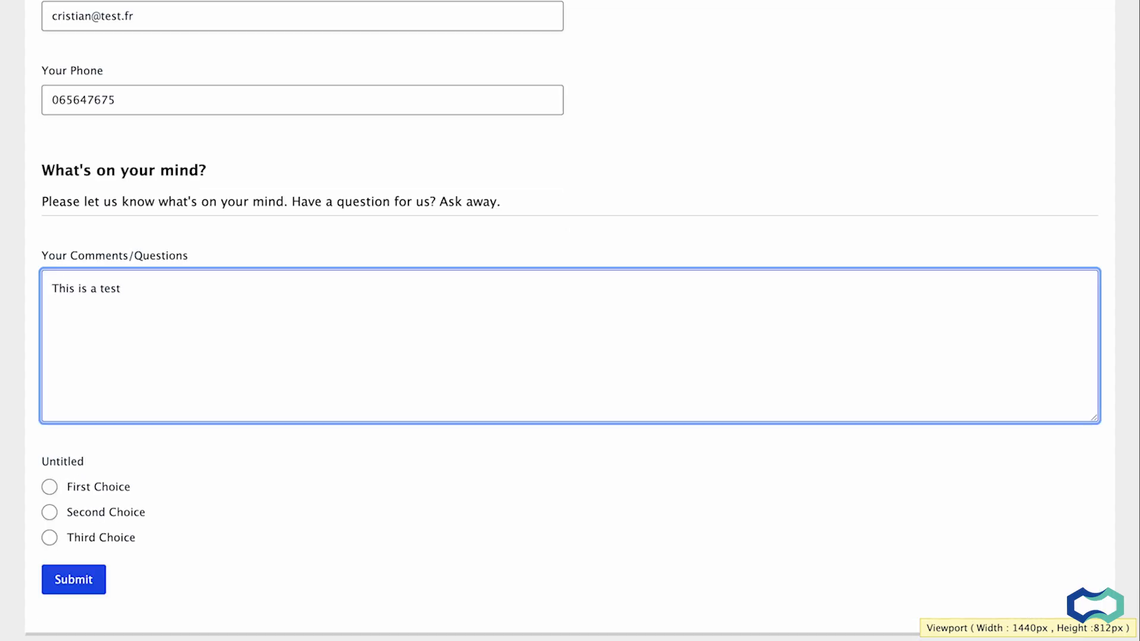
left_click(93, 583)
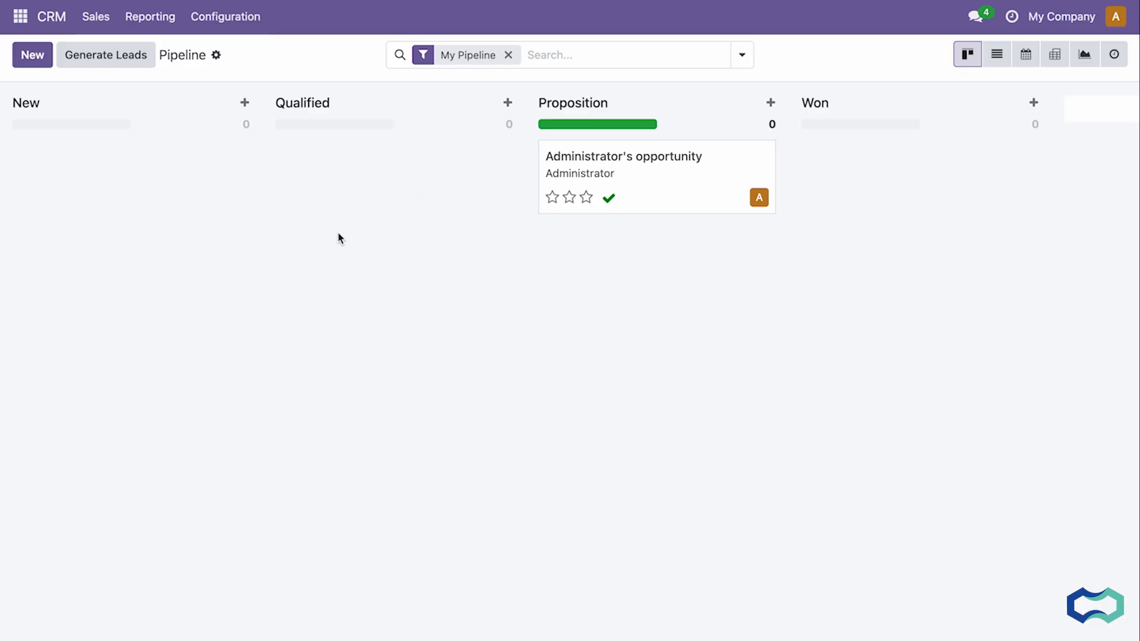
Open the newest entry of the form and retry sending it to Odoo.
key("super+r")
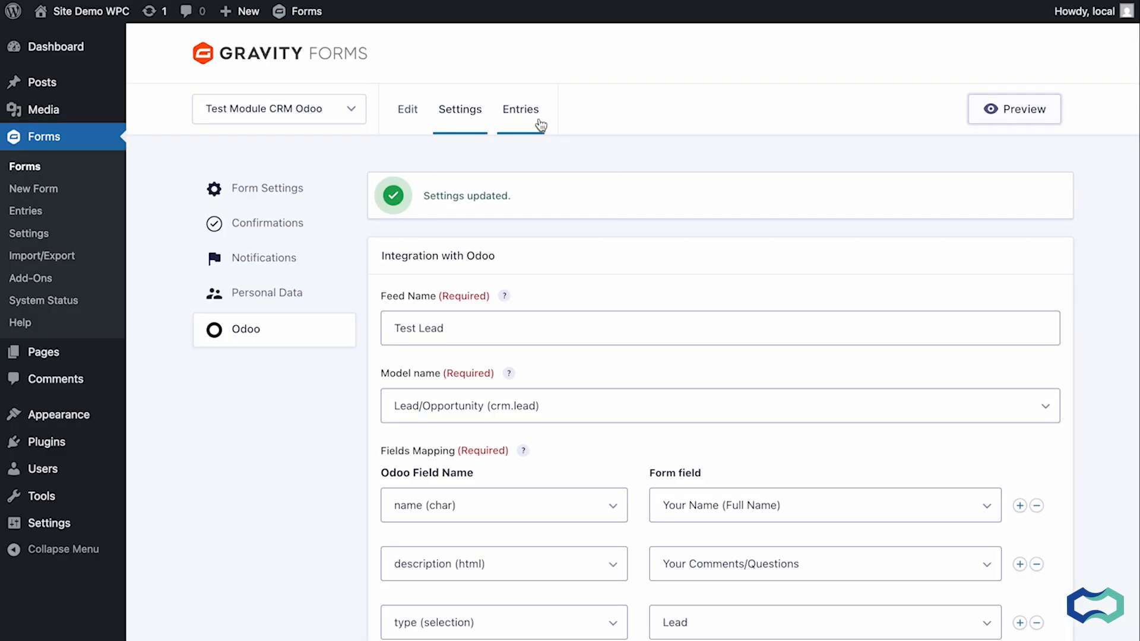
left_click(540, 125)
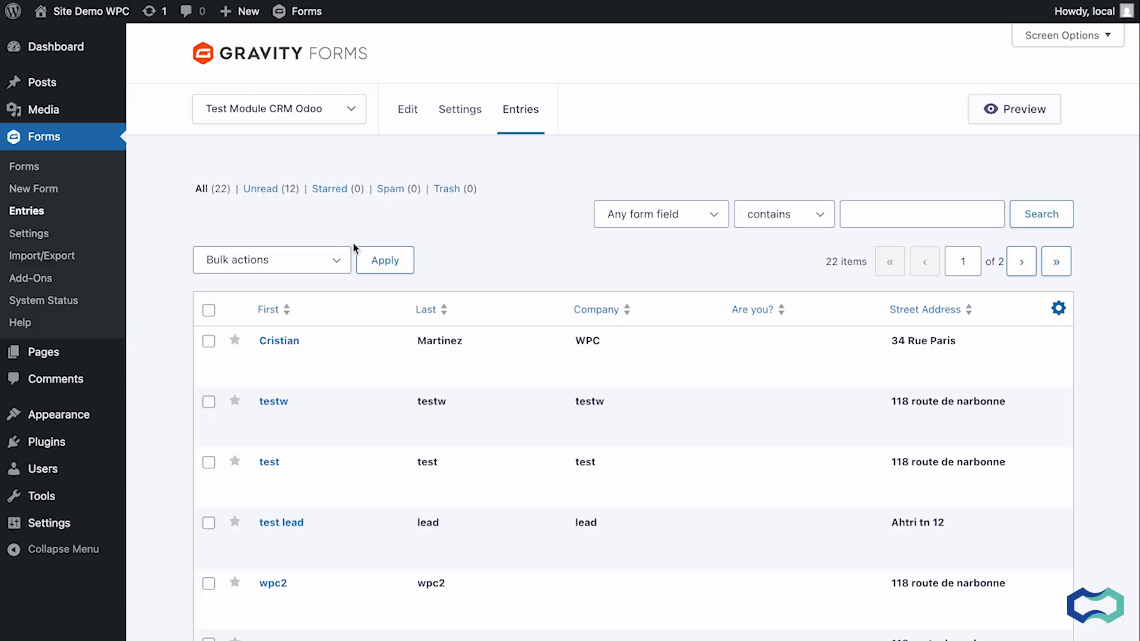
left_click(268, 358)
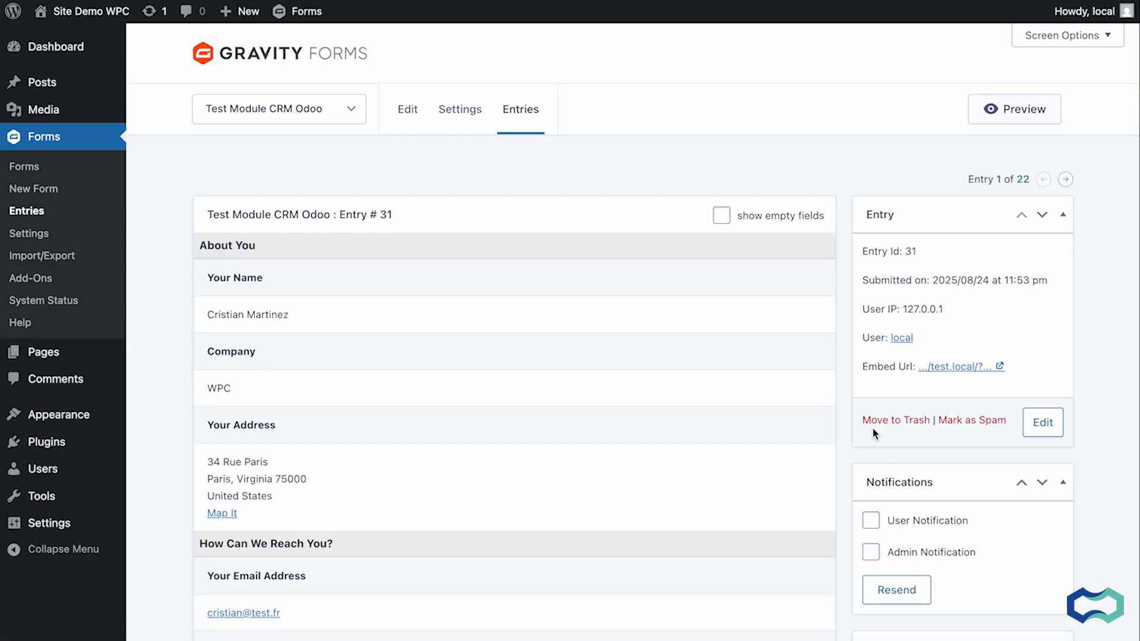
scroll(872, 433, "down", 7)
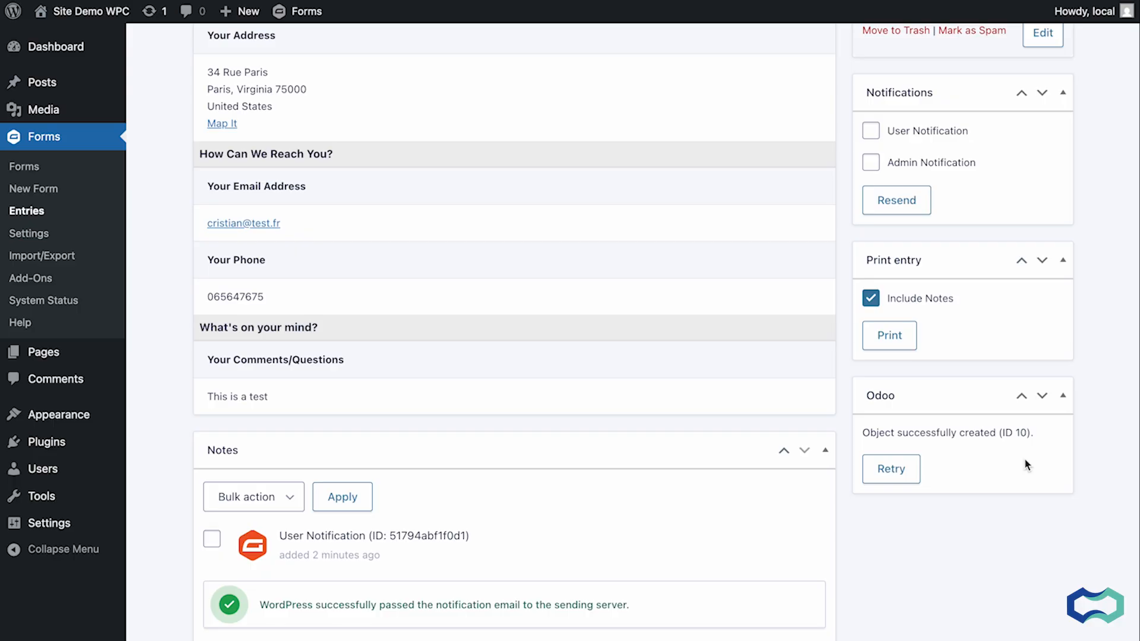
left_click(892, 474)
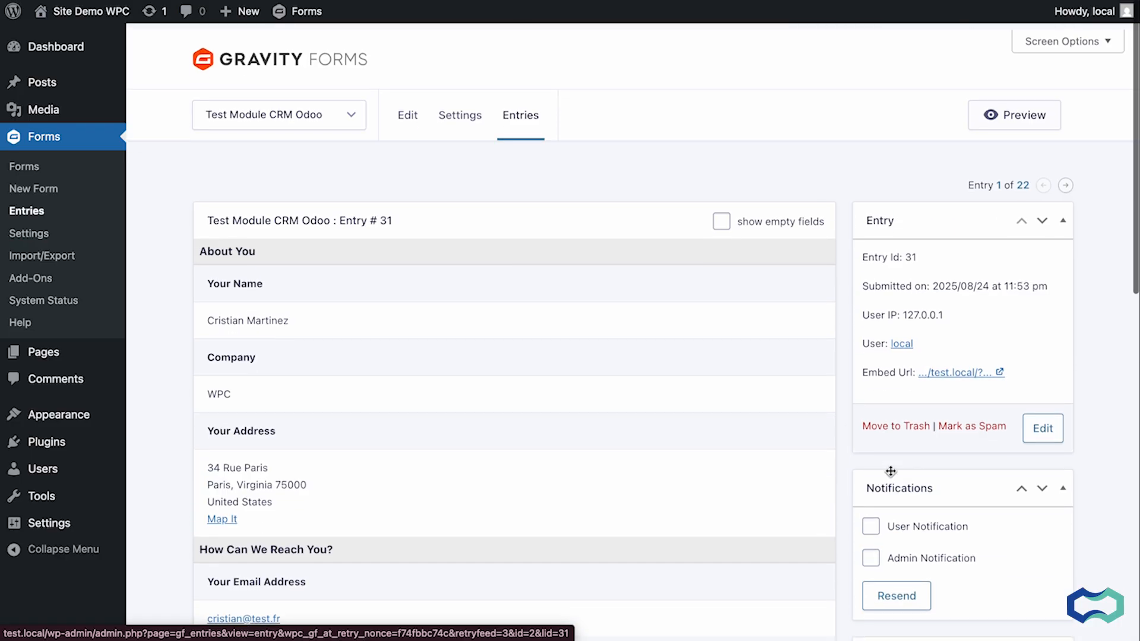
Activate the Contact Odoo - Company and Contact Odoo - Individual feeds.
mouse_move(466, 145)
left_click(498, 299)
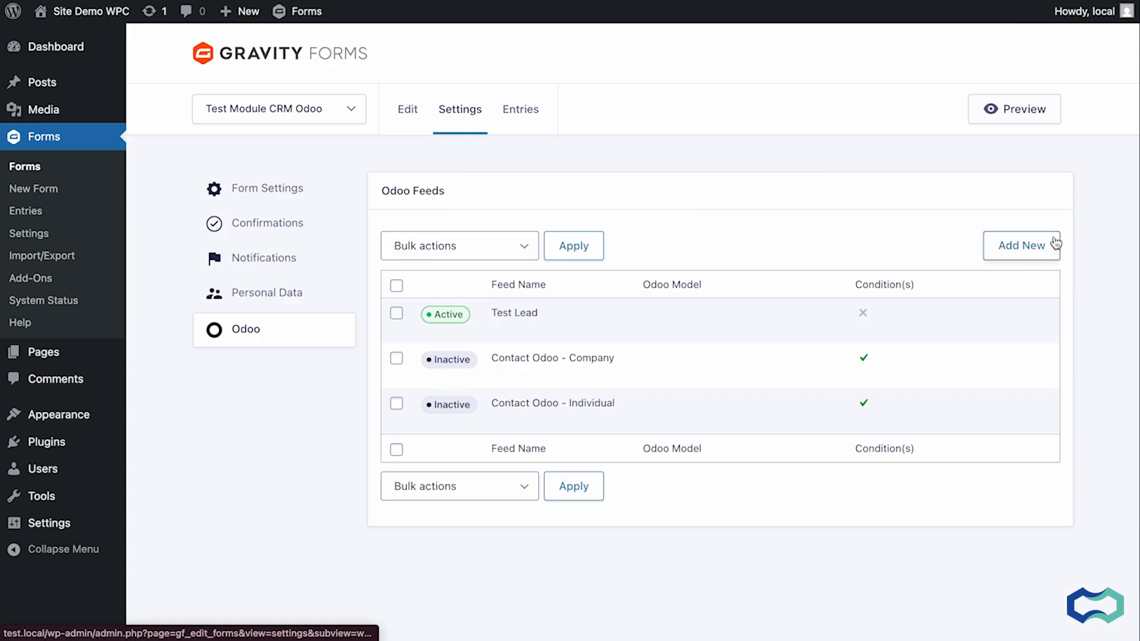
mouse_move(763, 411)
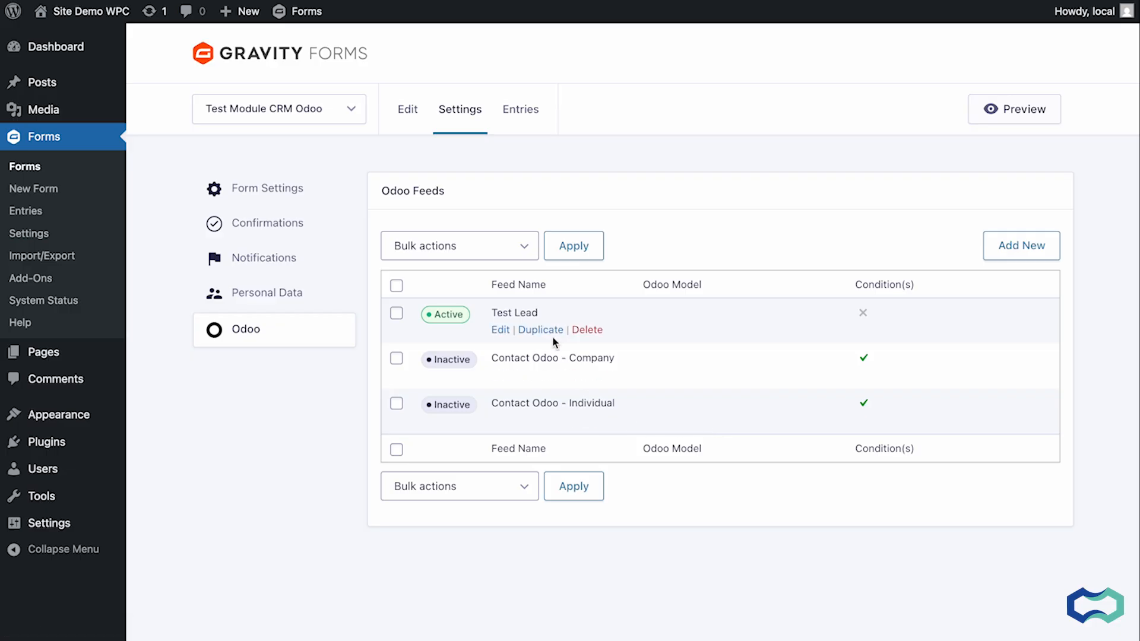
left_click(451, 361)
left_click(449, 405)
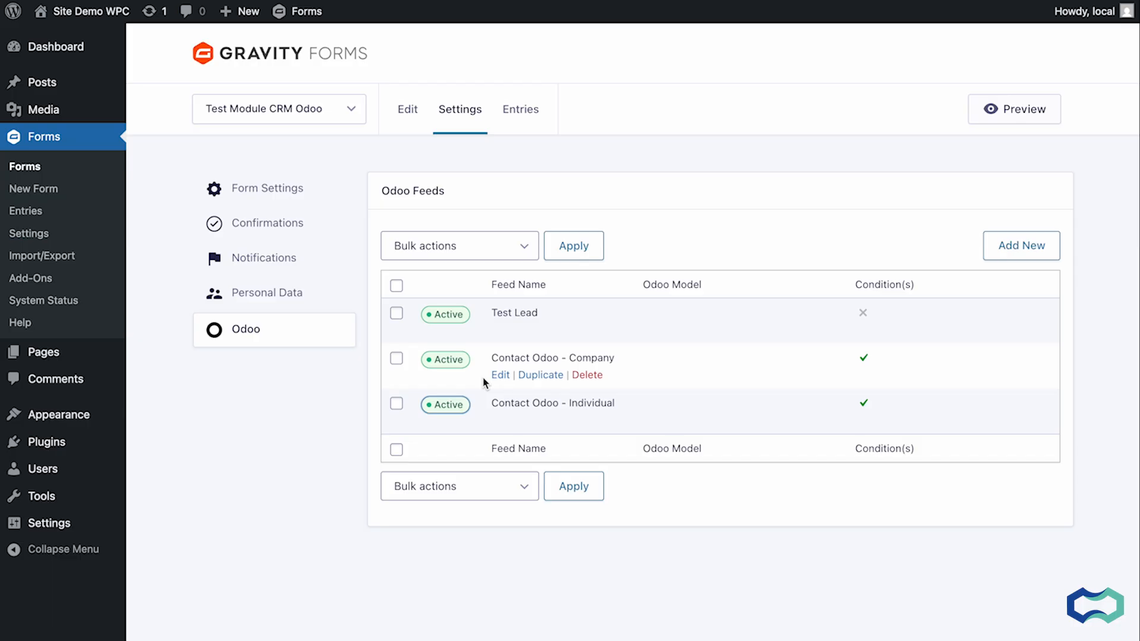
Set the Contact Odoo - Company feed's condition to Are you? is Company and save the feed.
left_click(500, 375)
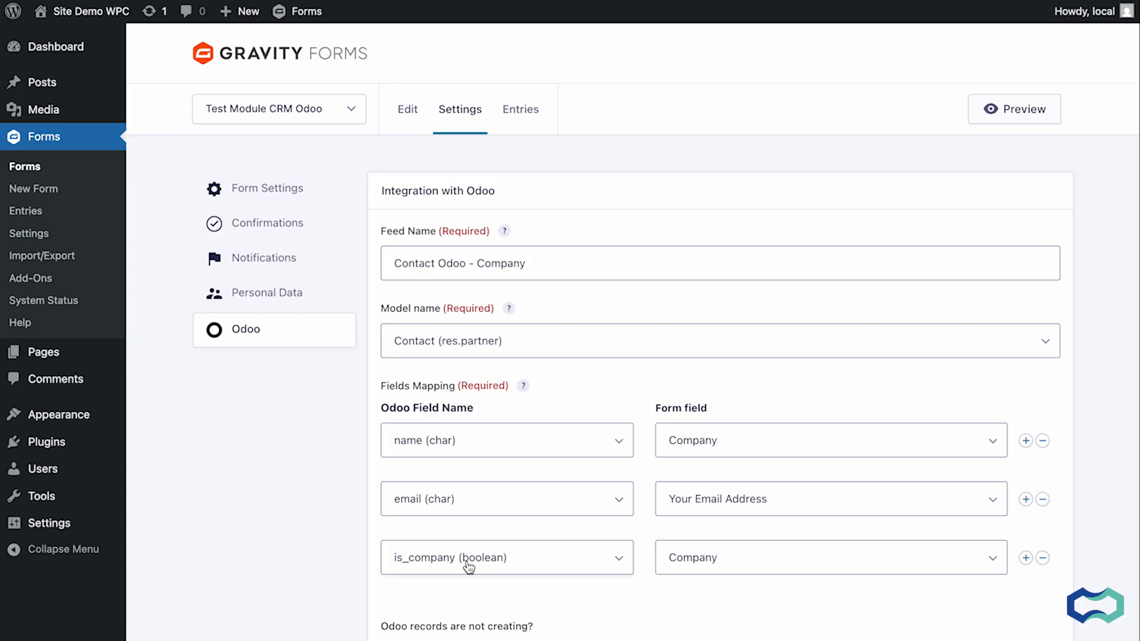
scroll(469, 567, "down", 6)
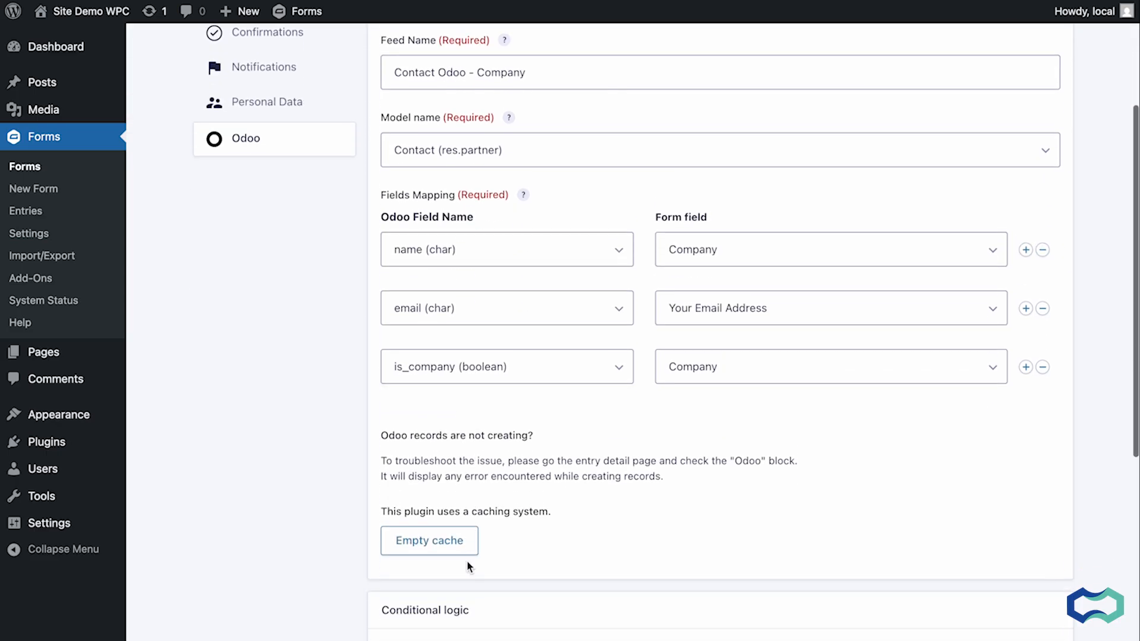
scroll(469, 567, "down", 2)
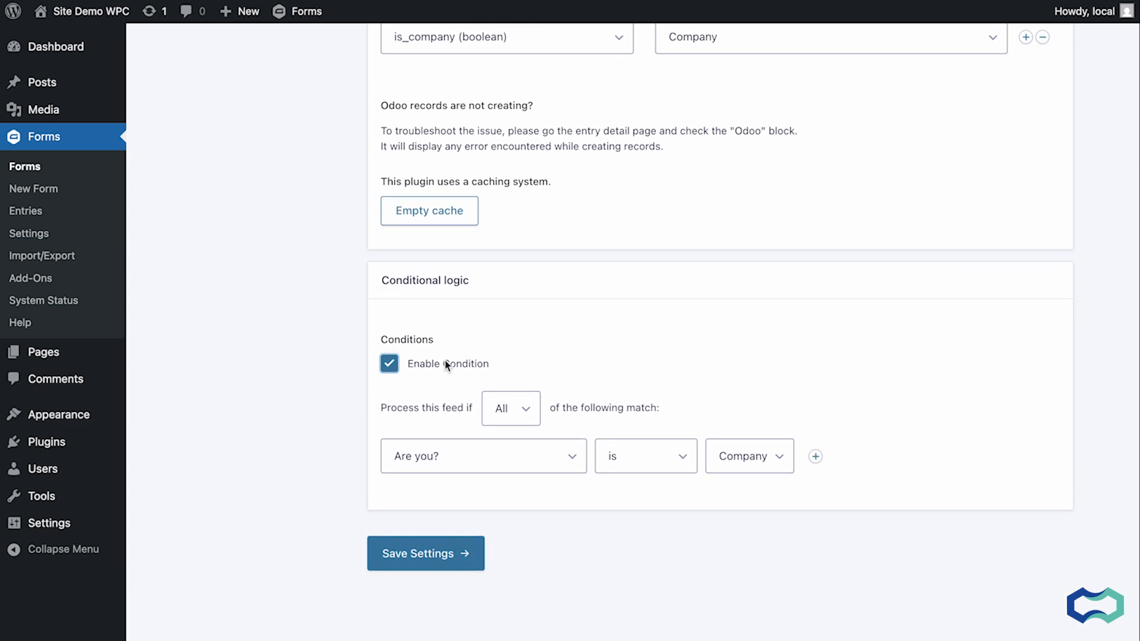
left_click(477, 471)
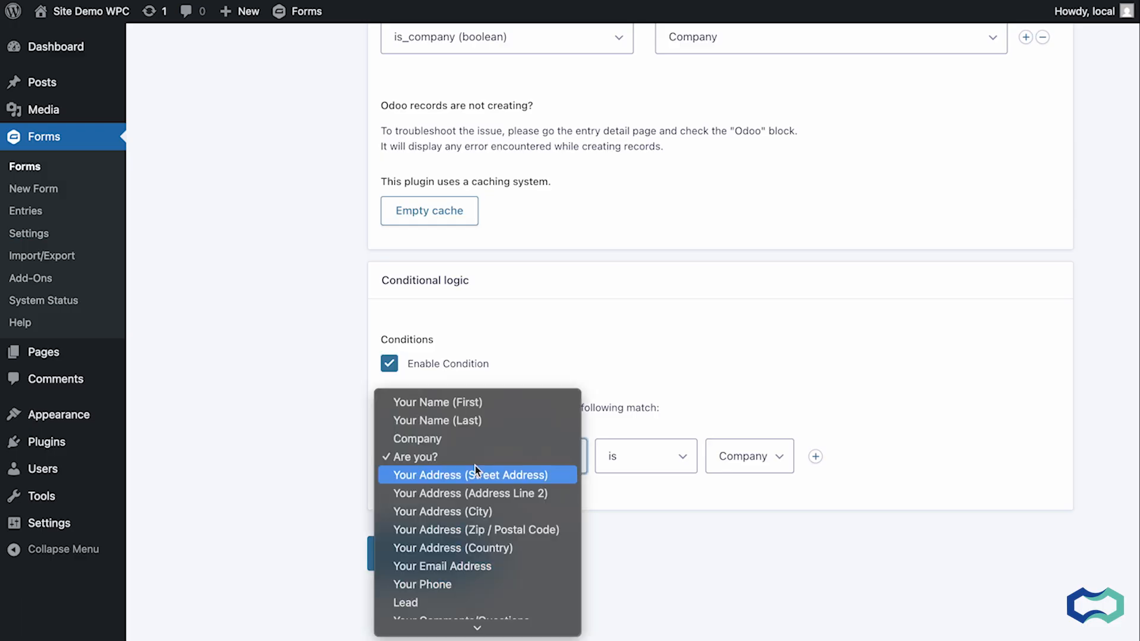
left_click(409, 455)
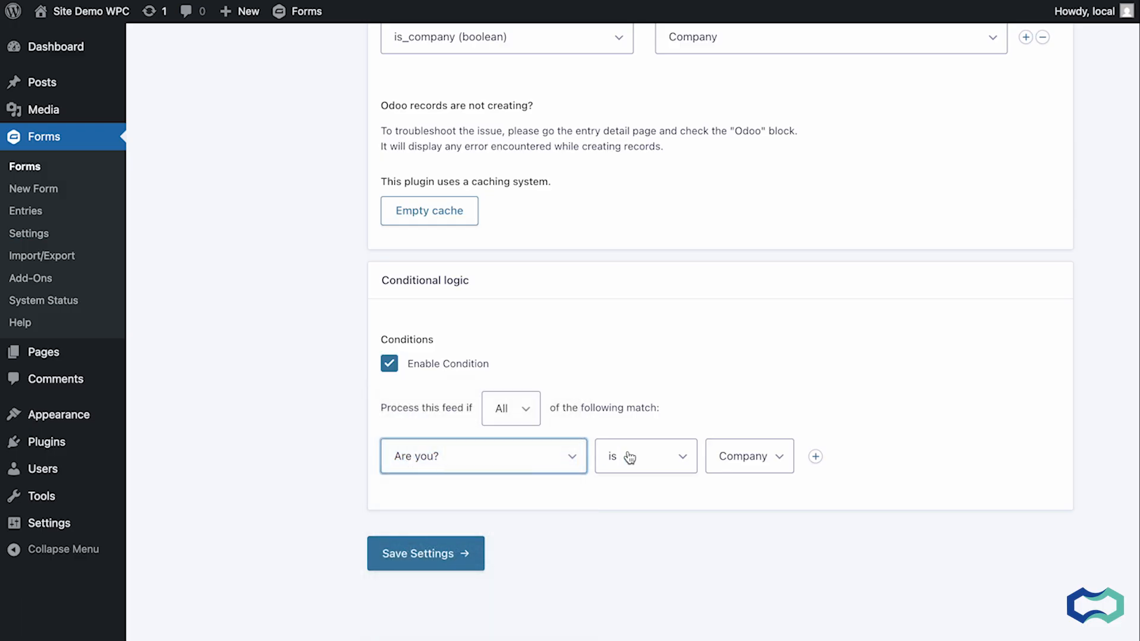
left_click(734, 463)
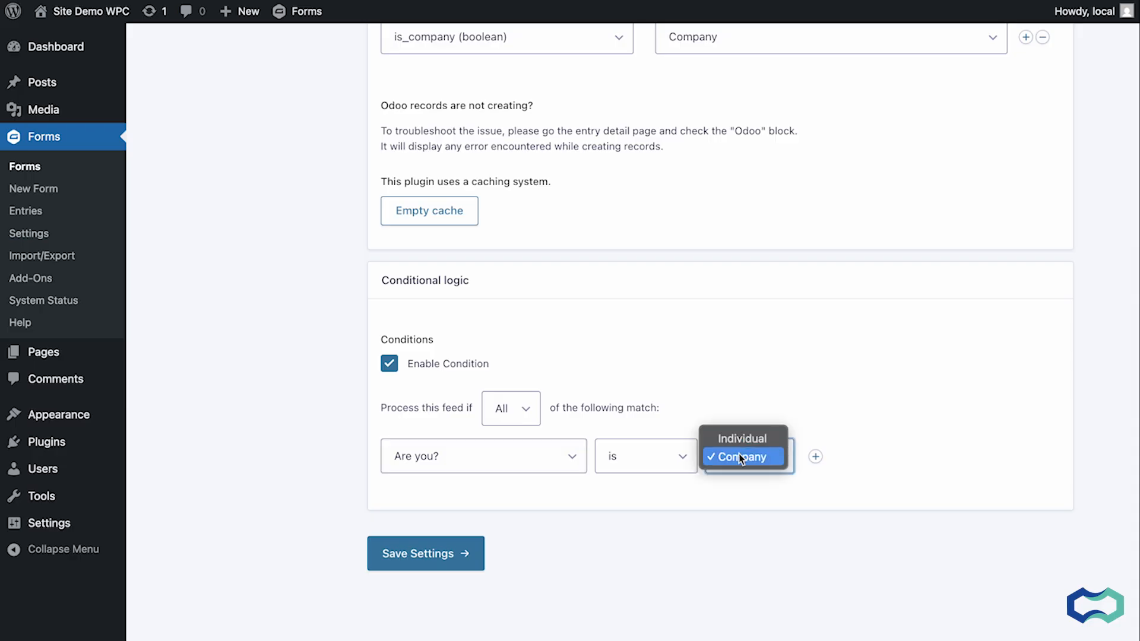
left_click(739, 461)
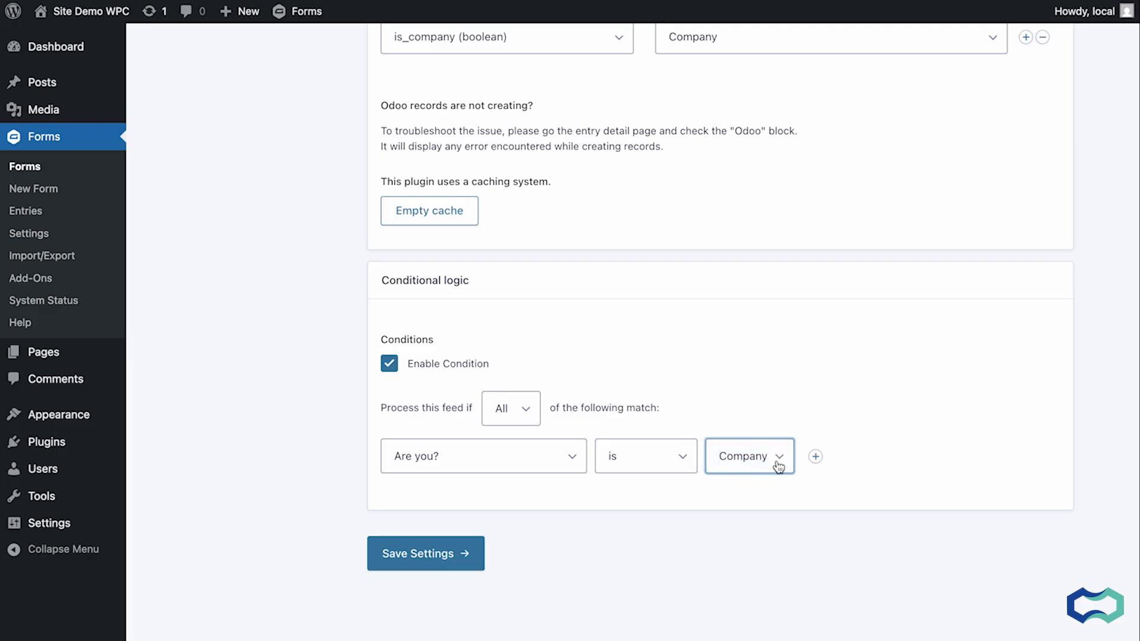
left_click(423, 552)
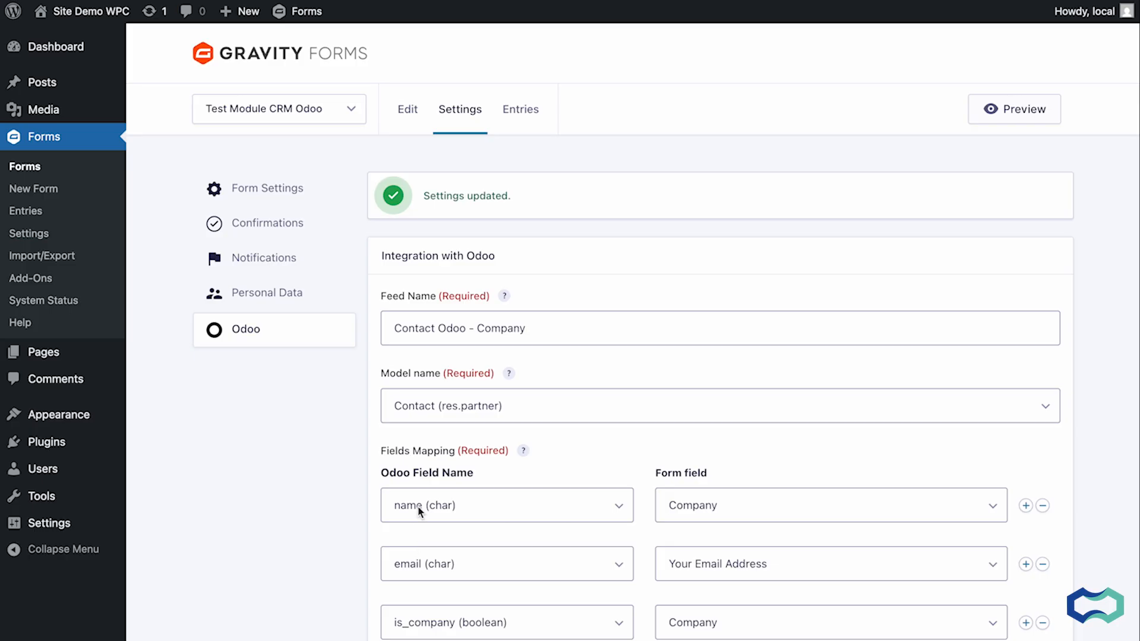
Set the Contact Odoo - Individual feed's condition to Are you? is Individual and save the feed.
mouse_move(460, 109)
left_click(481, 294)
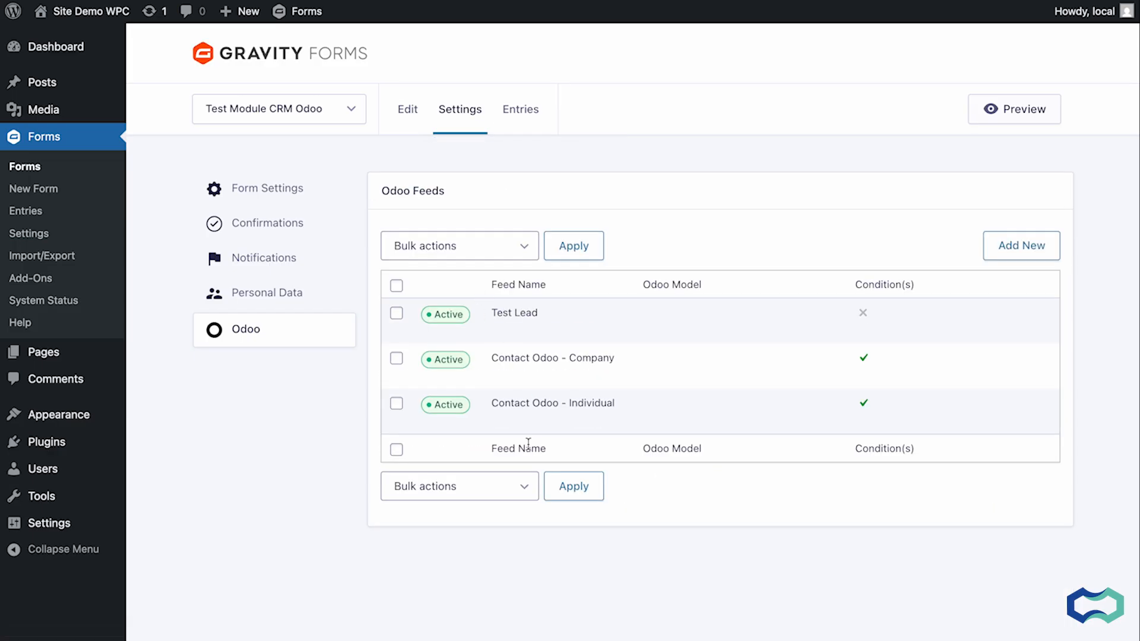
left_click(498, 422)
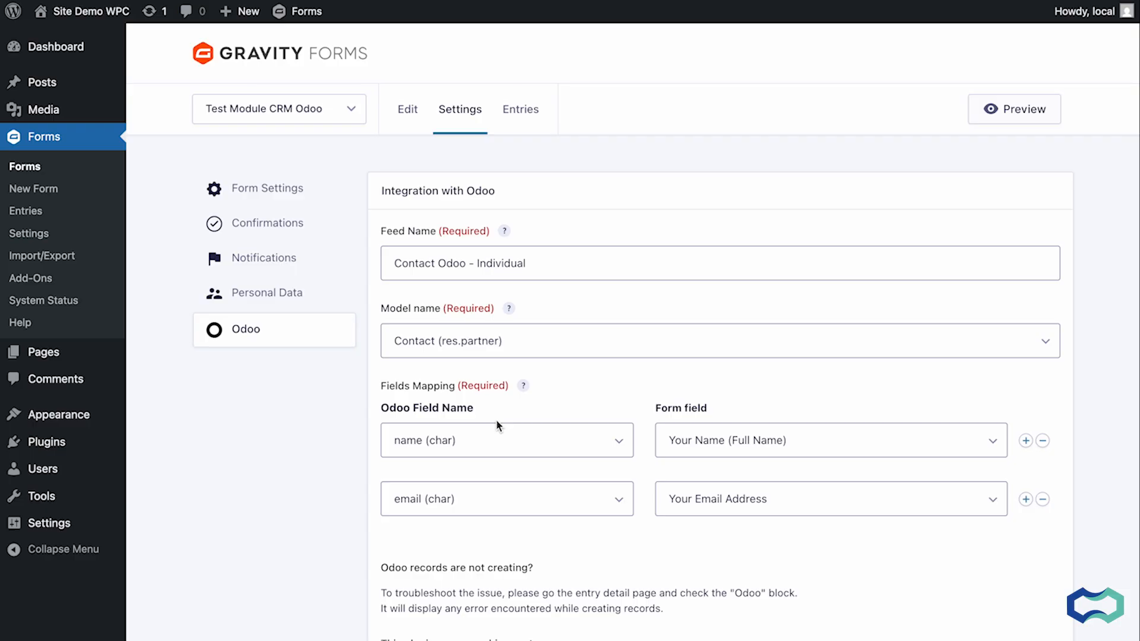
scroll(496, 421, "down", 8)
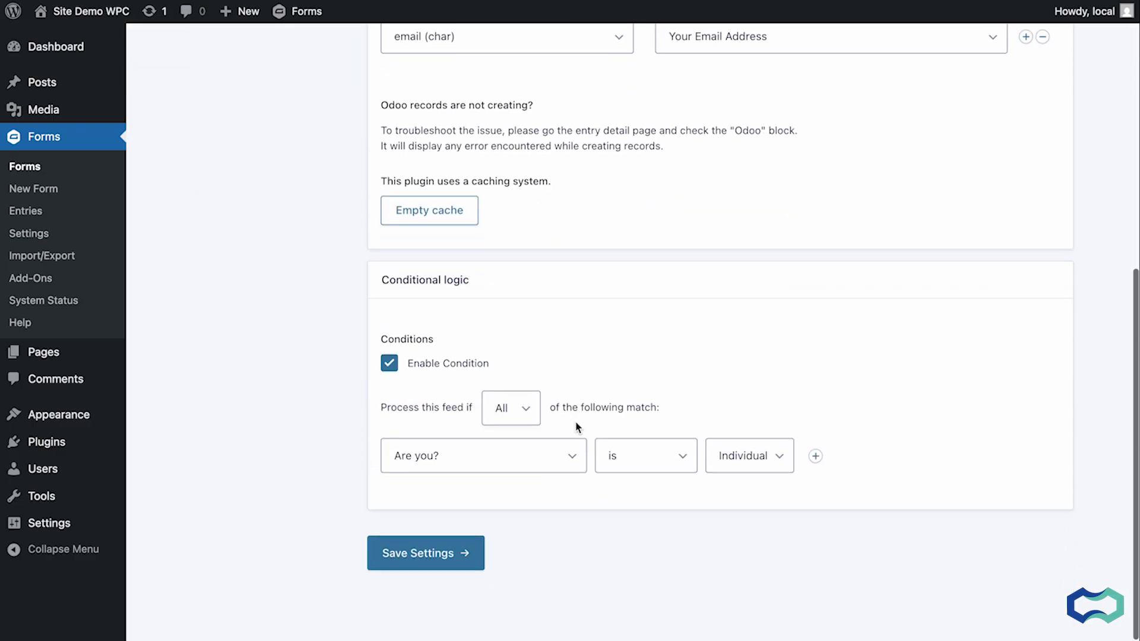
left_click(776, 474)
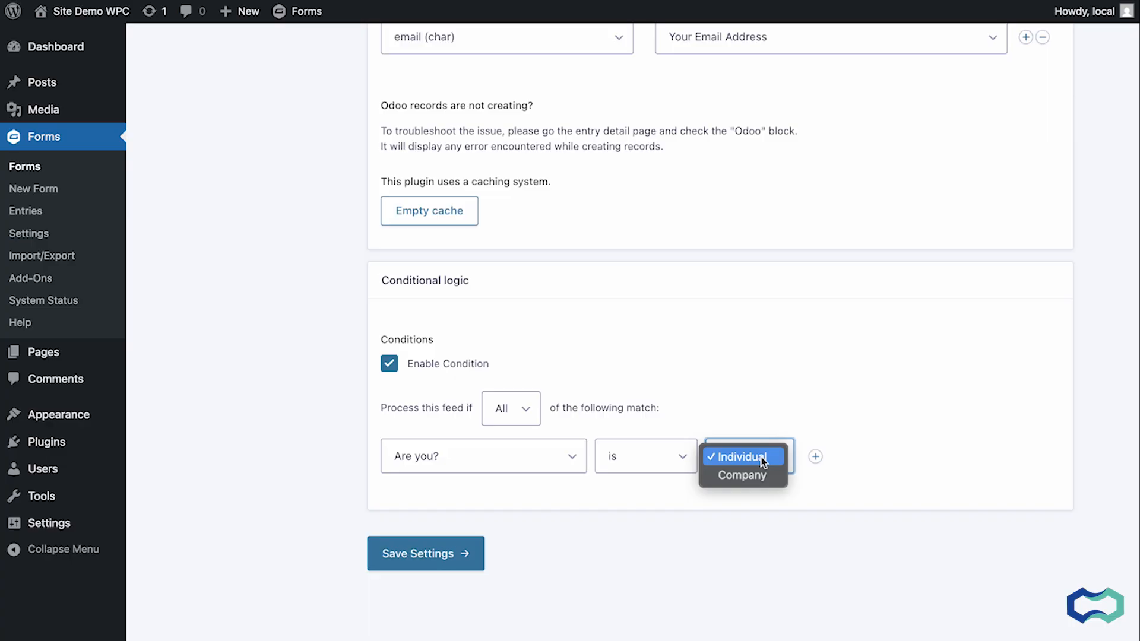
left_click(427, 553)
left_click(431, 555)
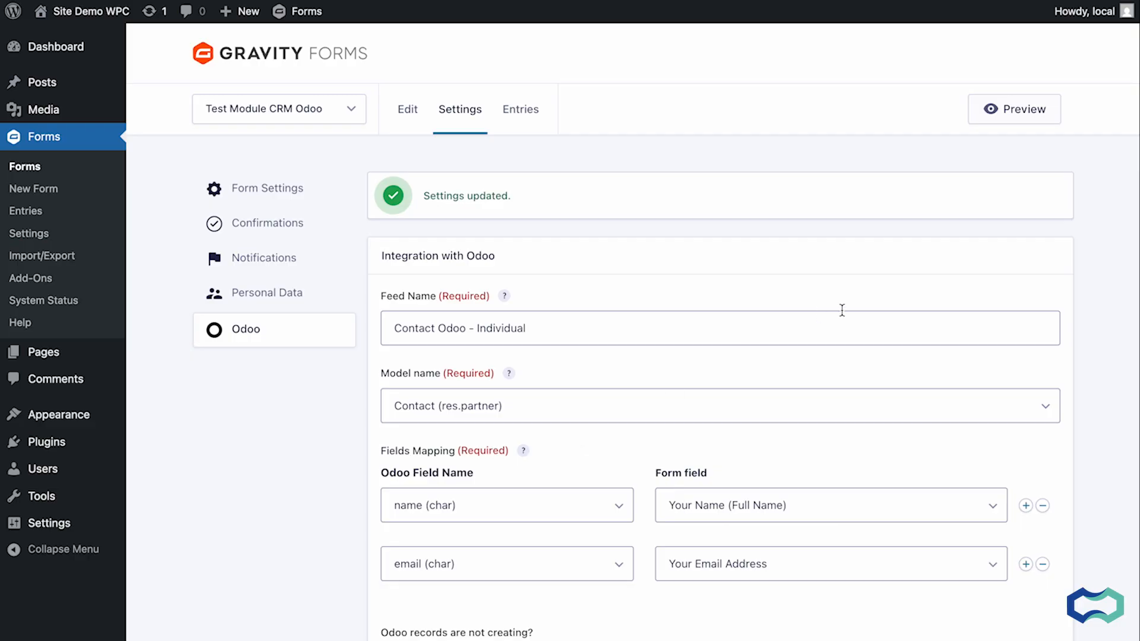
Preview the form and enter a first and last name, the company WP connect, and choose Company for Are you?
left_click(1007, 113)
left_click(479, 263)
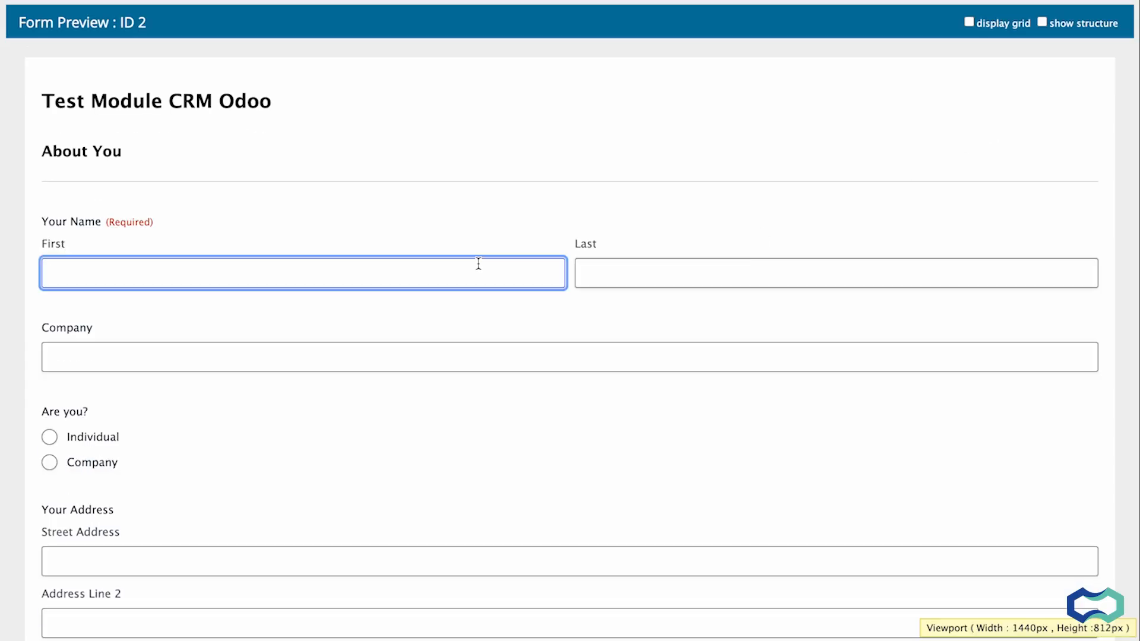
key("Tab")
key("Tab")
type("WP connect")
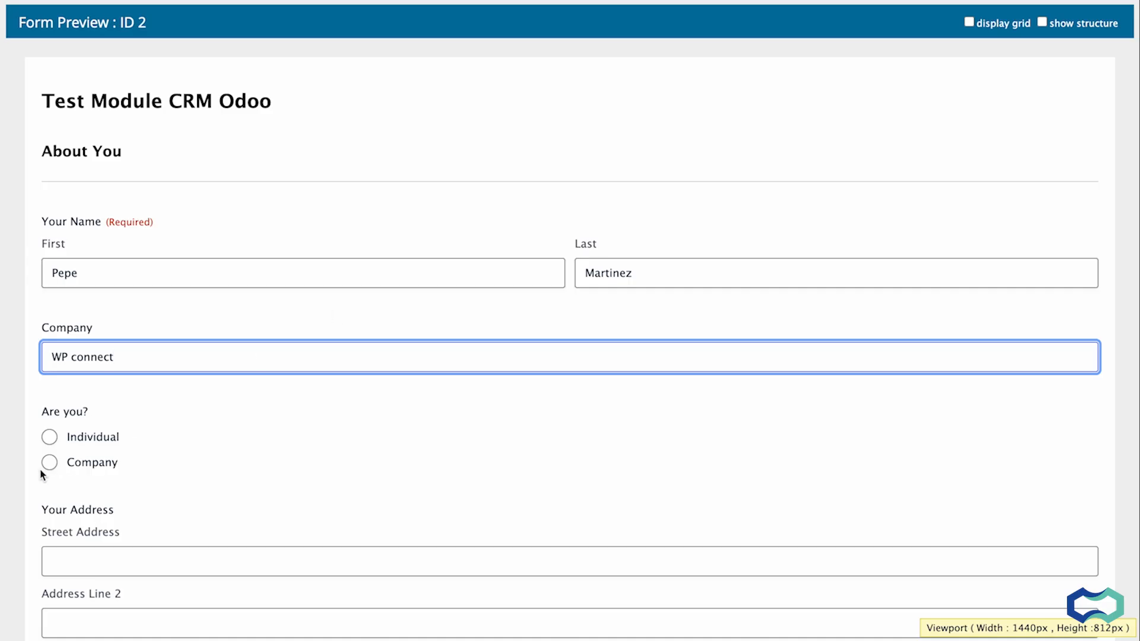
left_click(49, 464)
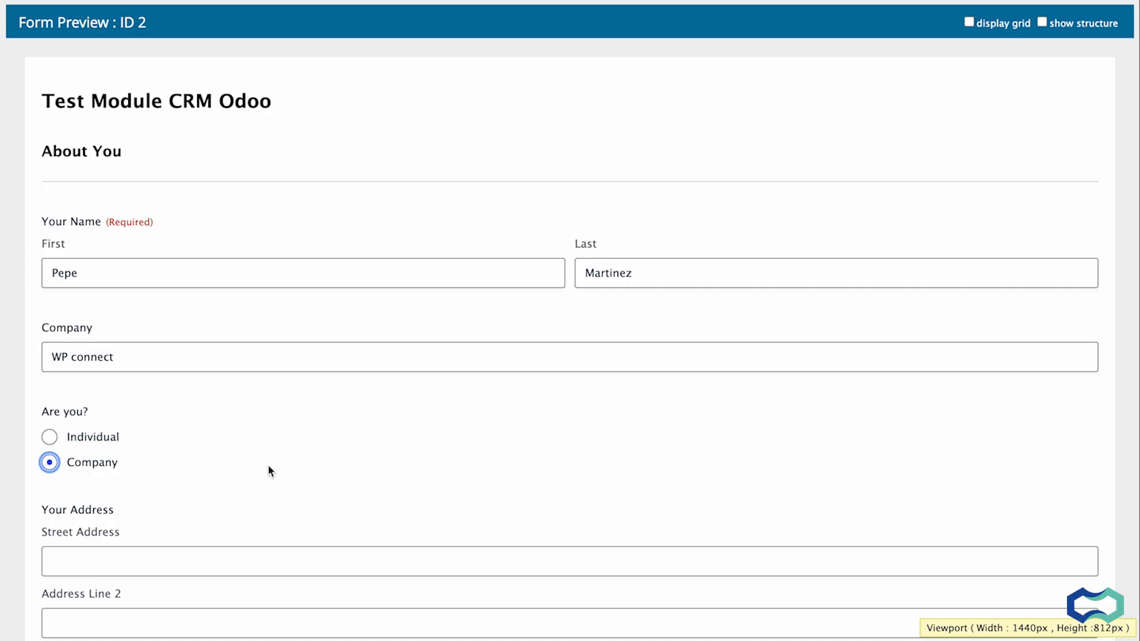
Fill in the street address, city and ZIP code in the form preview.
scroll(267, 471, "down", 5)
left_click(212, 290)
left_click(219, 419)
type("Paris")
key("Tab")
type("75000")
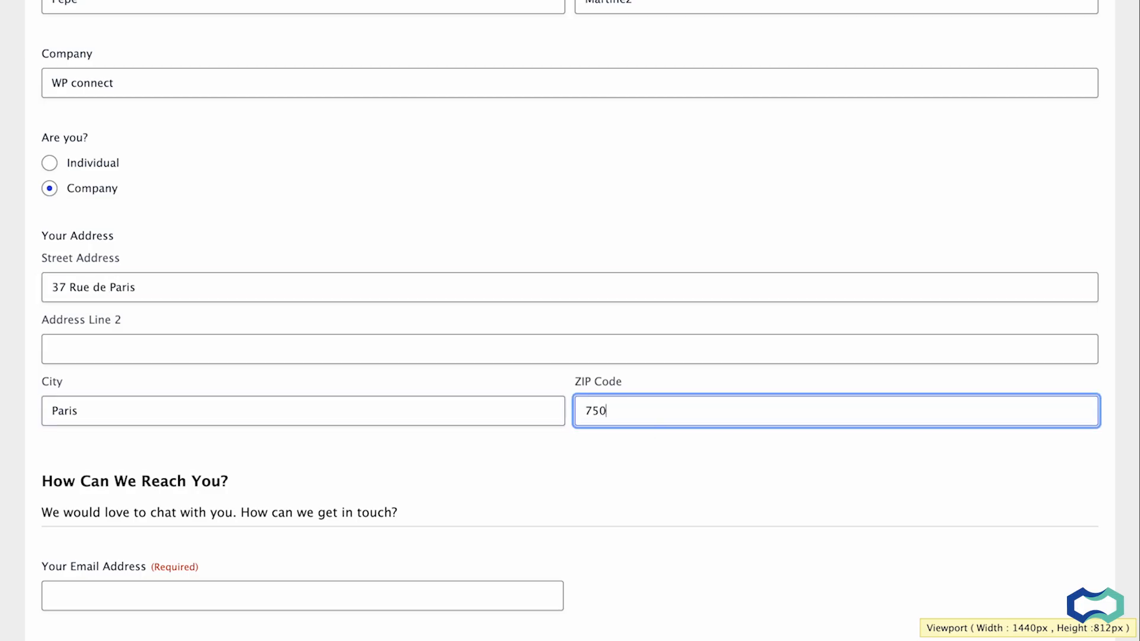
Enter an e-mail address, a phone number and the comment This is a company test, and submit the form.
scroll(218, 419, "down", 3)
key("Tab")
key("Tab")
key("Tab")
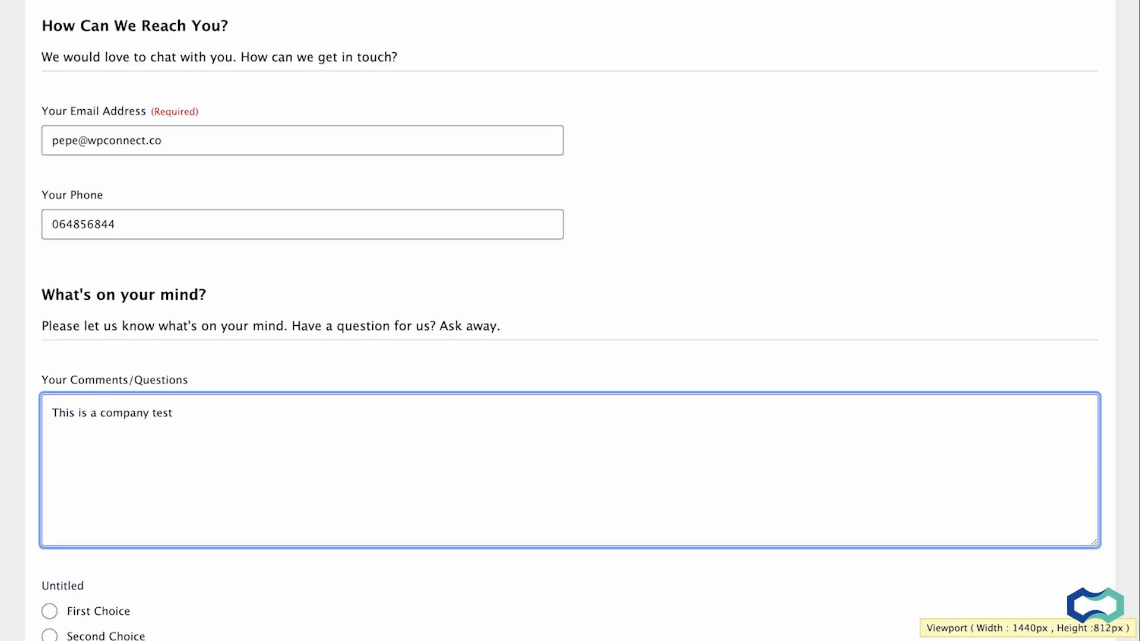
scroll(570, 356, "down", 1)
scroll(570, 356, "down", 2)
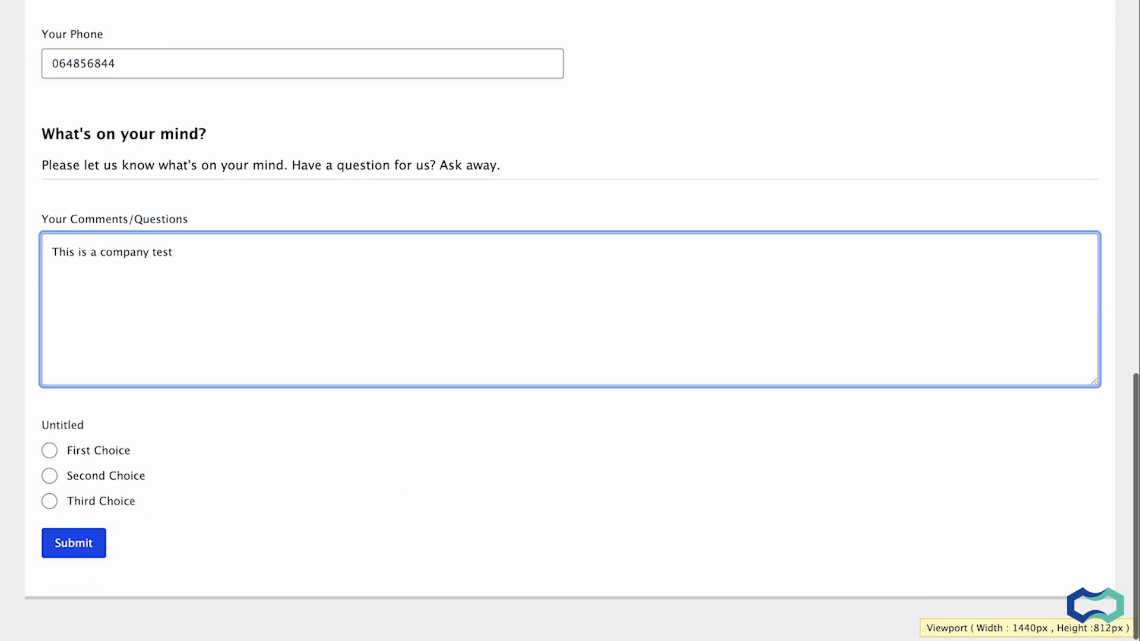
left_click(79, 548)
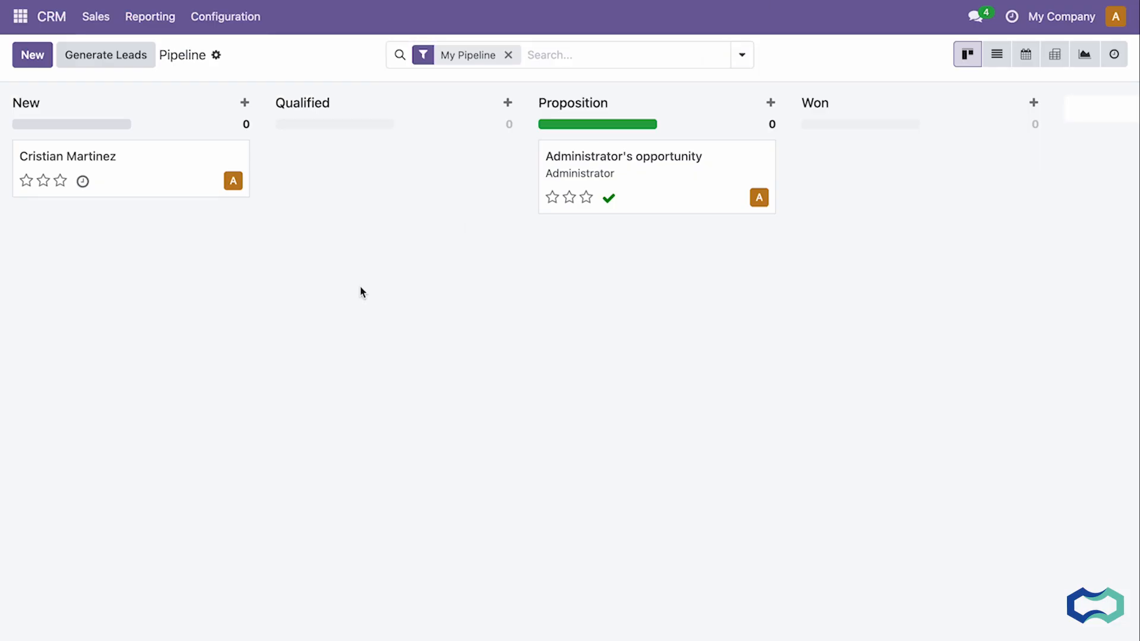
Refresh the Odoo CRM pipeline, then switch to Contacts and open the WP connect company record.
key("super+r")
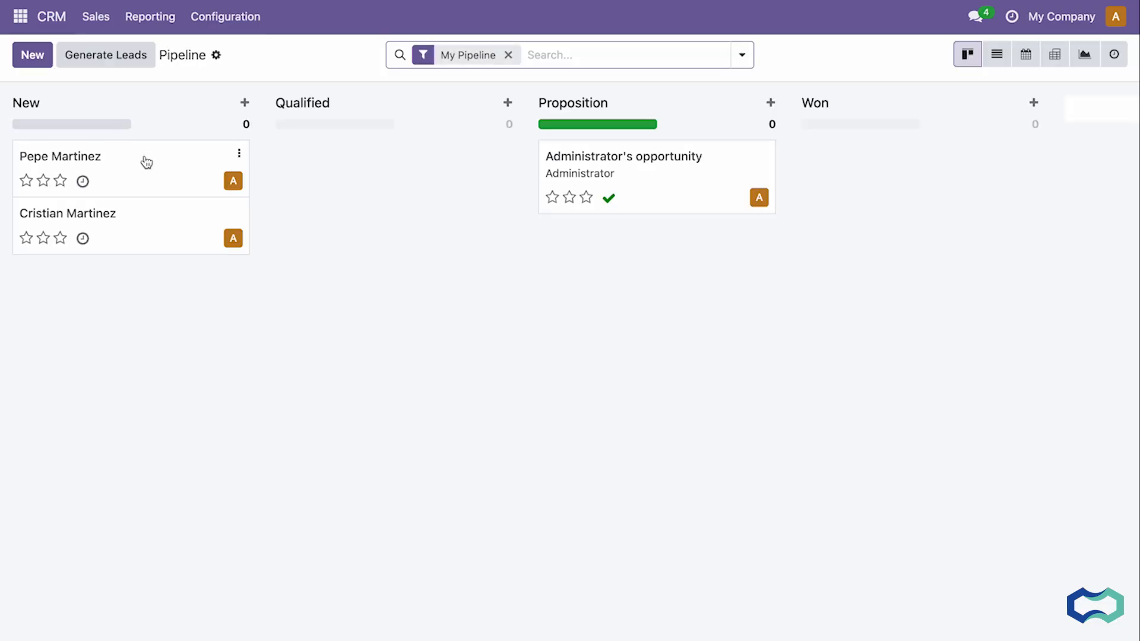
left_click(20, 16)
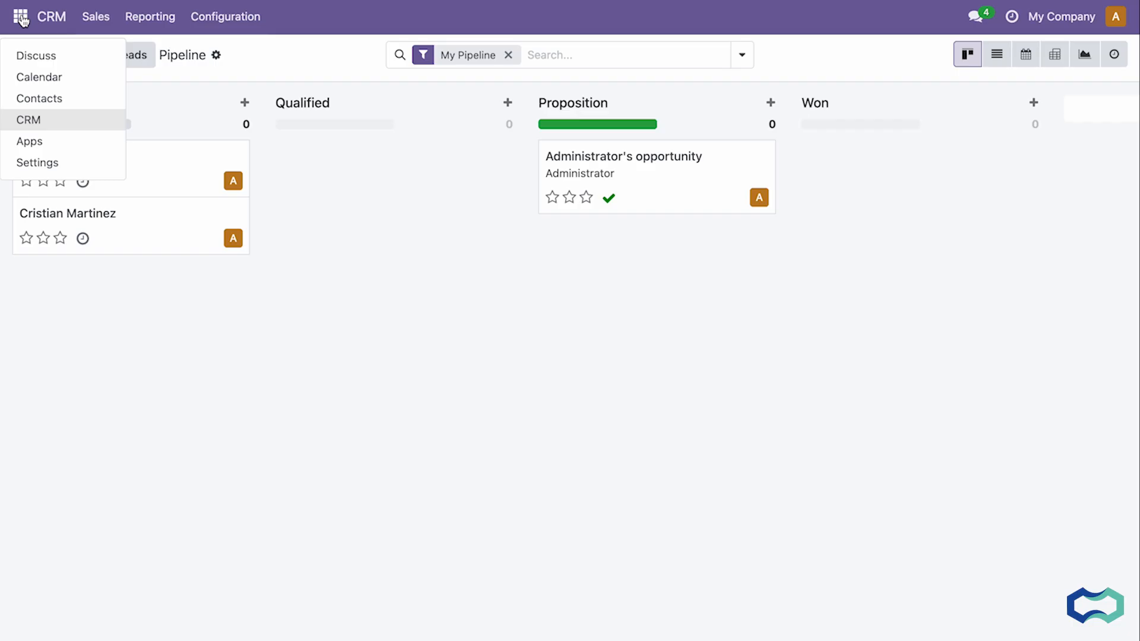
left_click(41, 100)
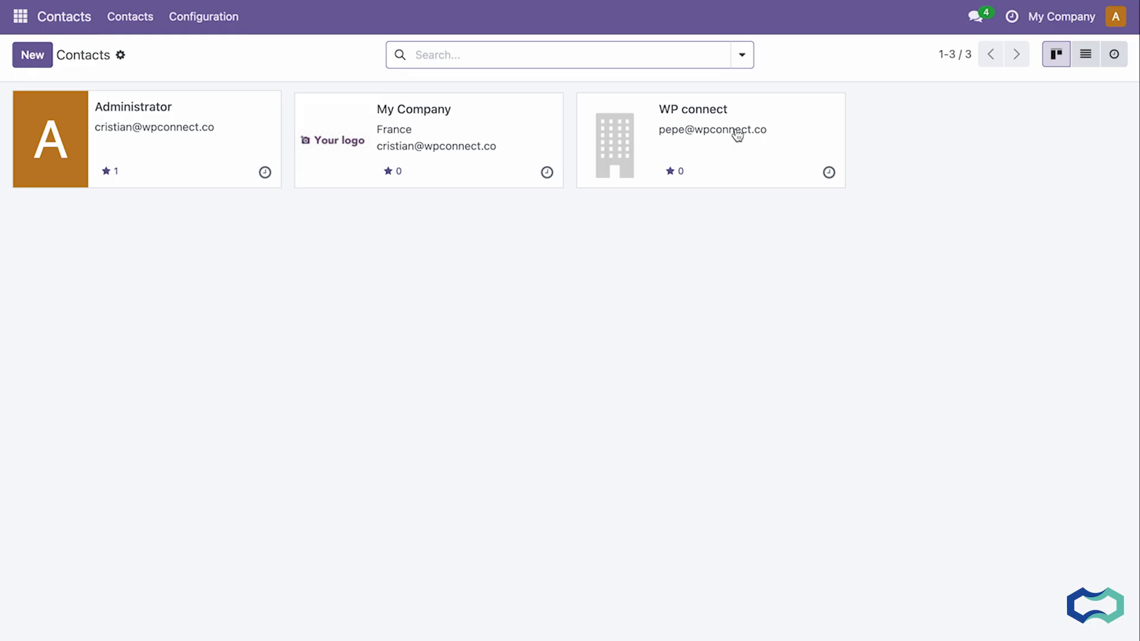
left_click(758, 166)
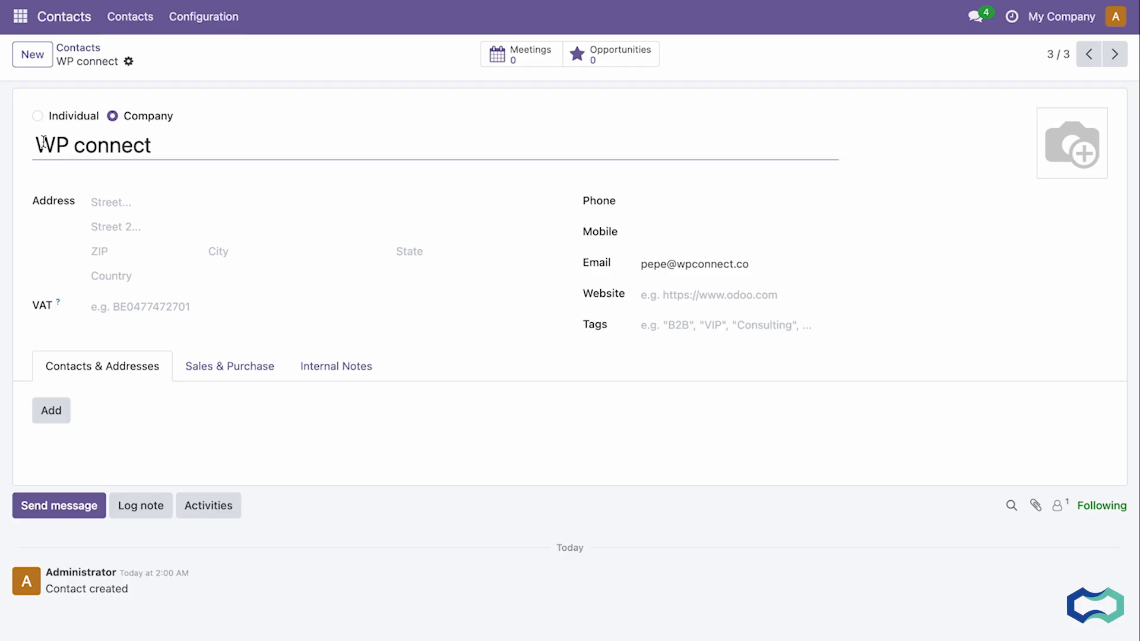
scroll(81, 153, "down", 1)
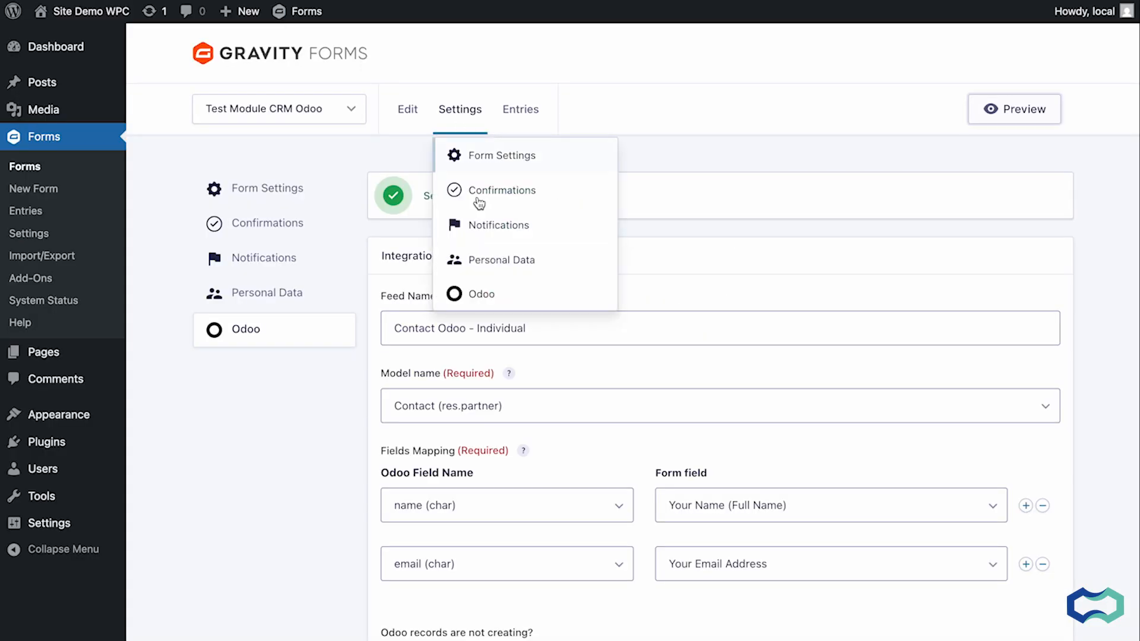
Open the form's Odoo feeds and deactivate the Contact Odoo - Company and Contact Odoo - Individual feeds.
left_click(483, 293)
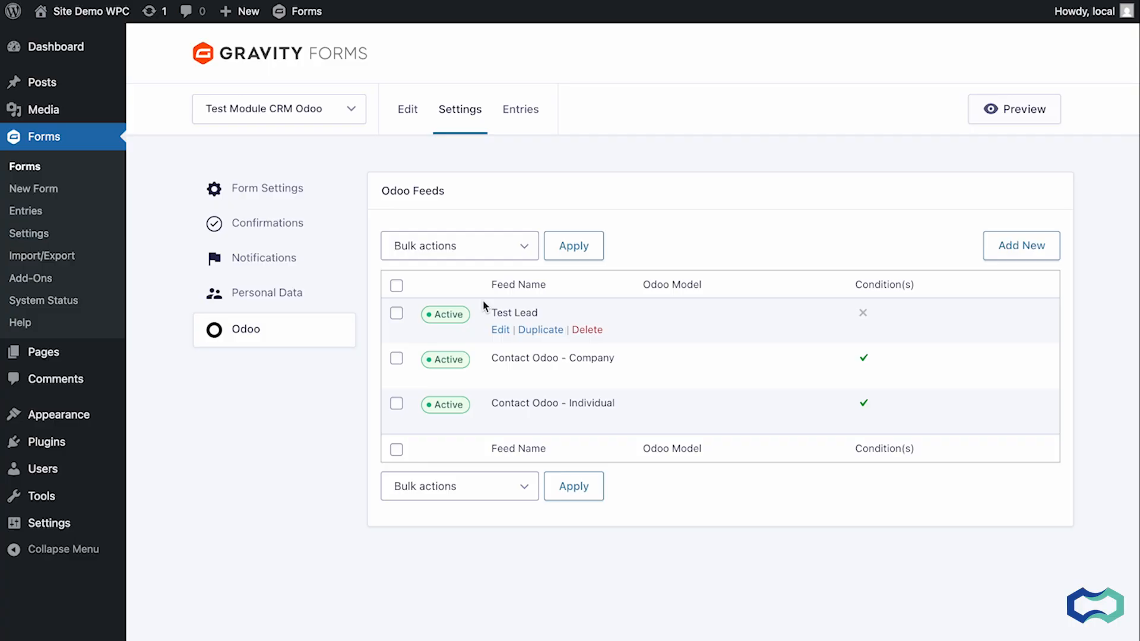
left_click(434, 361)
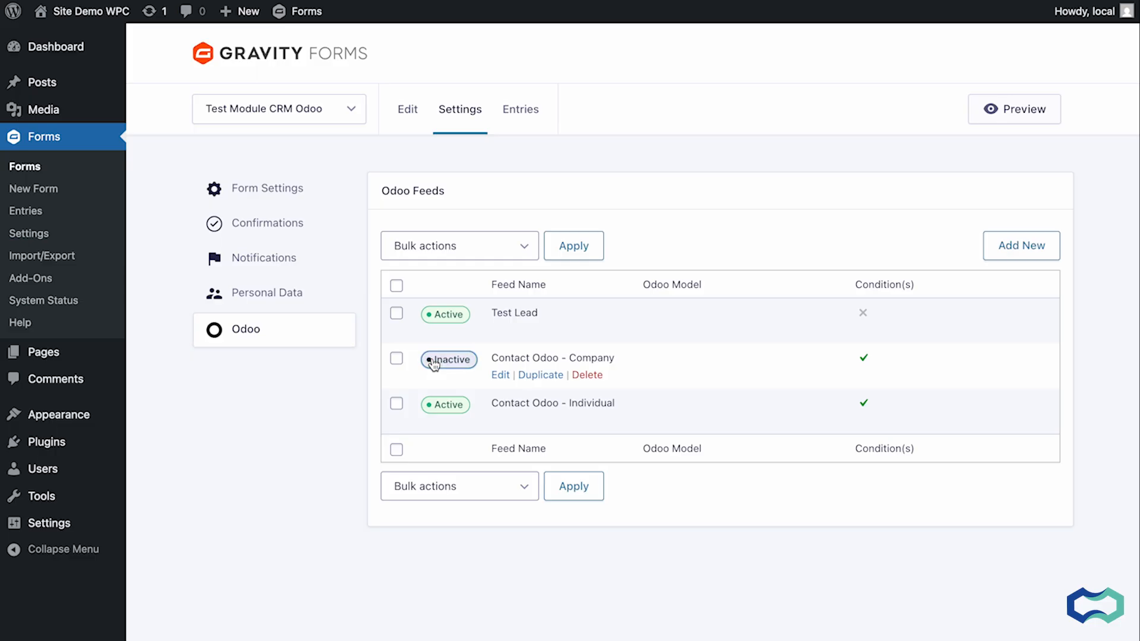
left_click(441, 406)
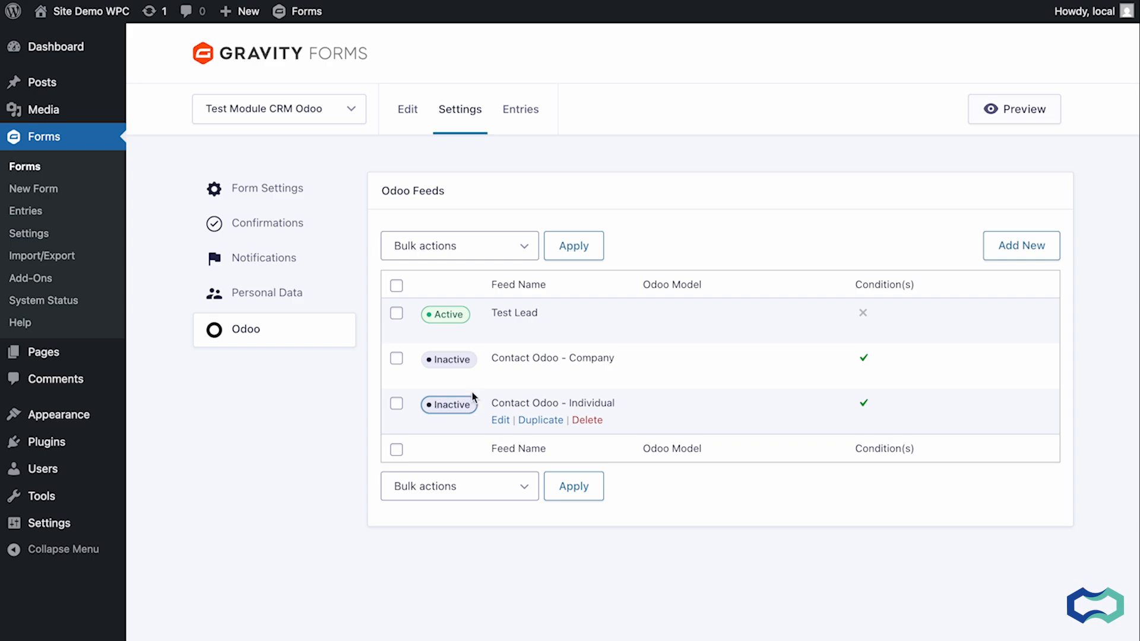